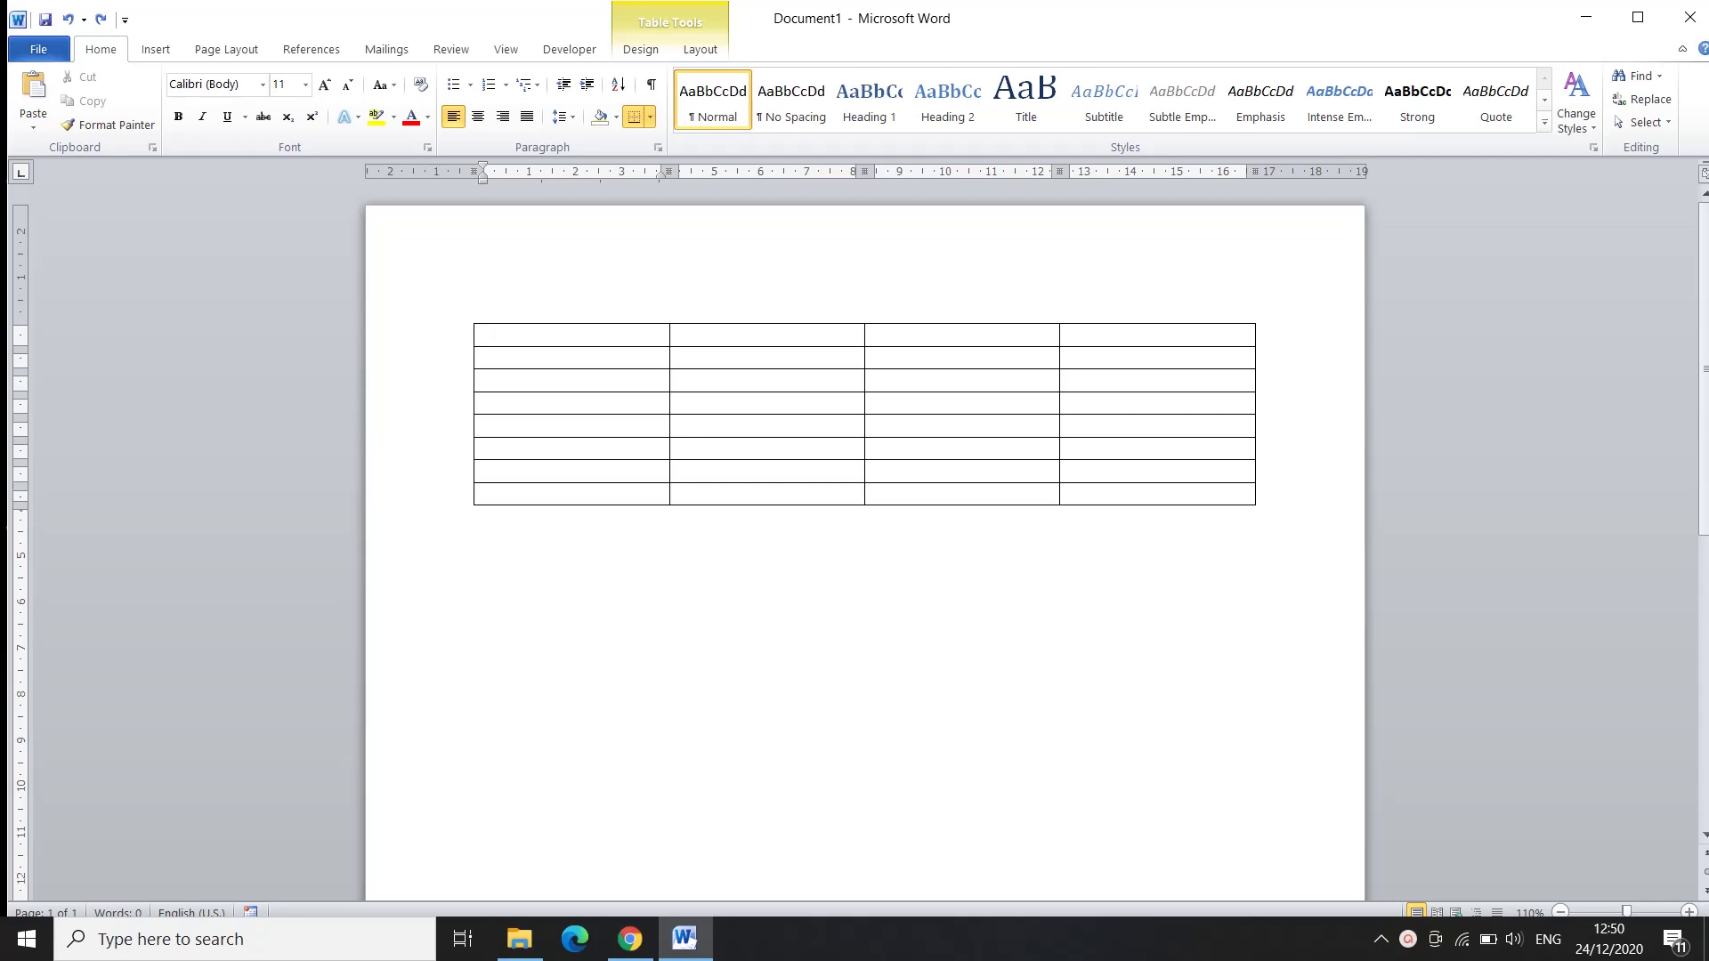
Step: Type the headings NO, NAMA, JURUSAN and ALAMAT across the table's first row
type("NO")
key("Tab")
type("NAMA")
key("Tab")
type("JURUSA")
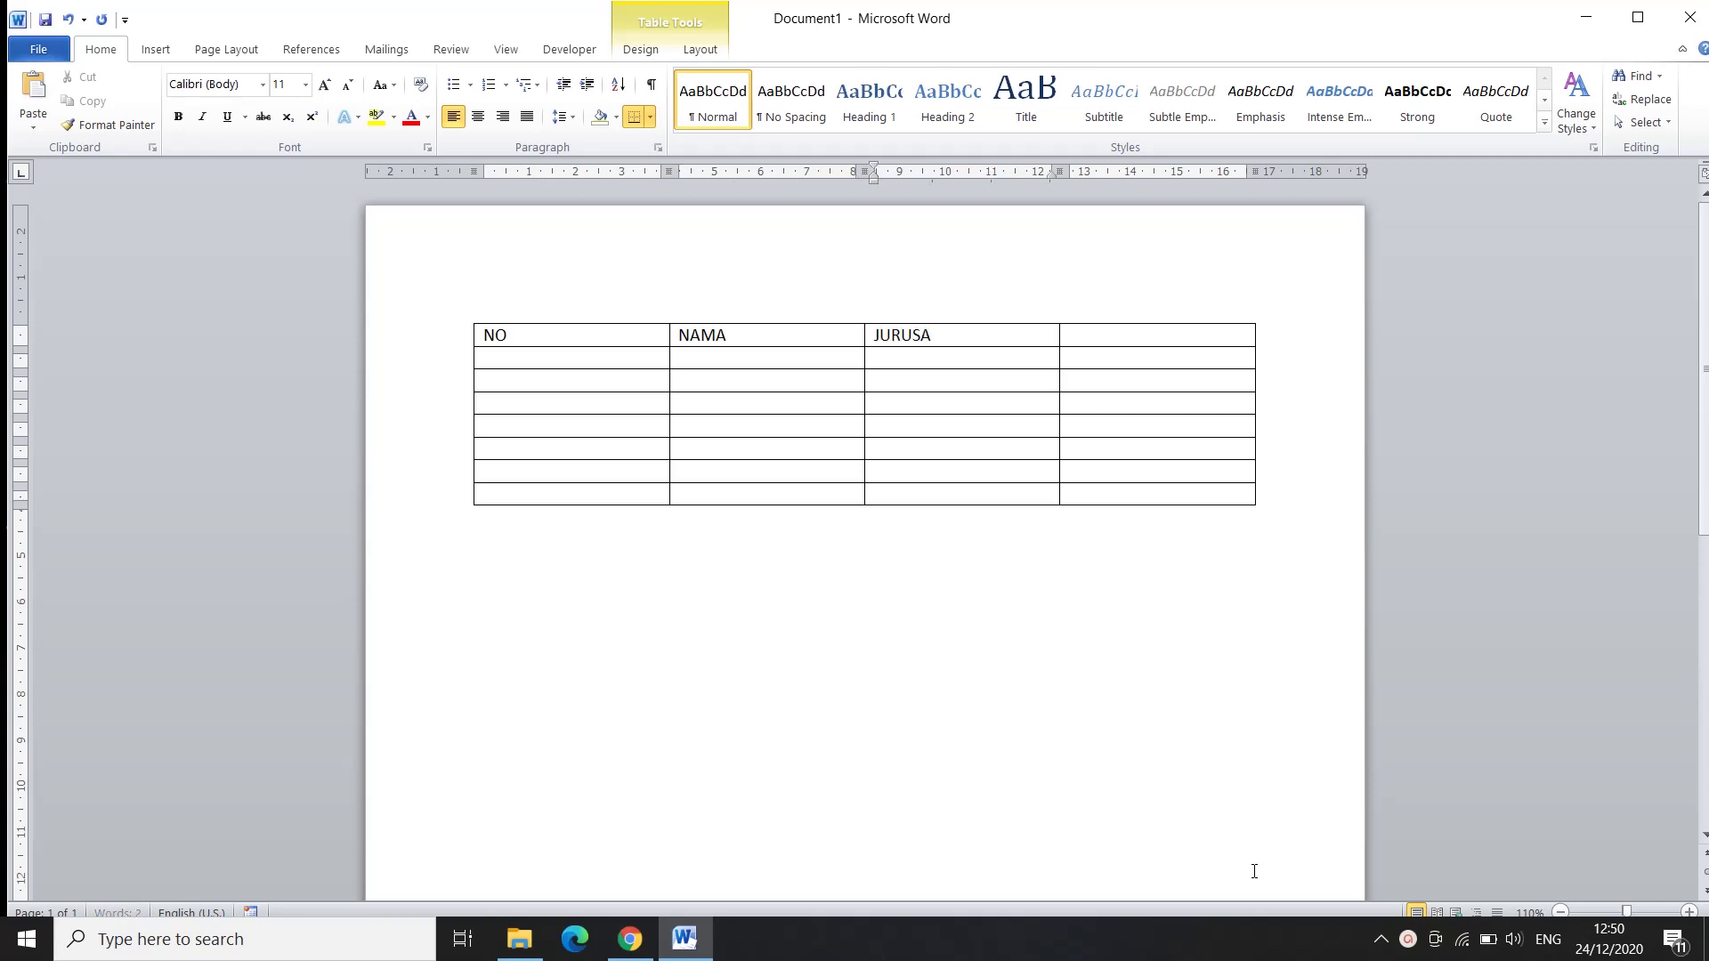
type("N")
key("Tab")
type("ALAMAT")
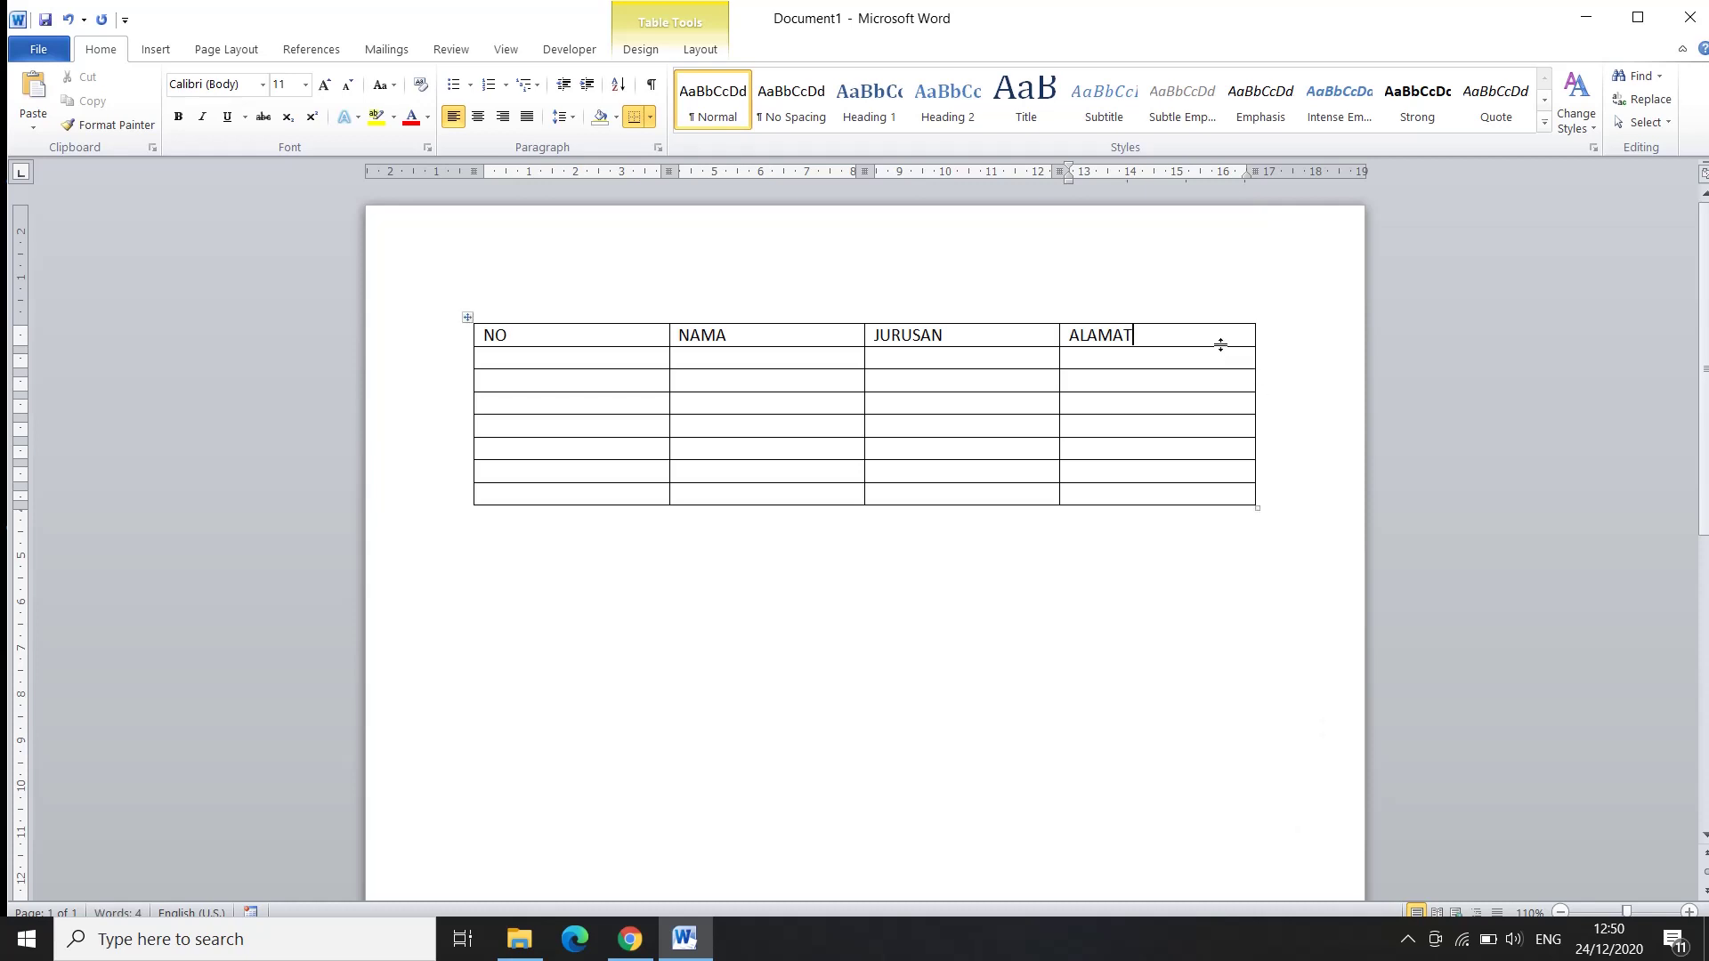
Step: Centre the heading row and place the cursor in the first cell under NO
mouse_move(1207, 330)
left_mouse_down()
mouse_move(1129, 374)
mouse_move(552, 336)
left_mouse_up()
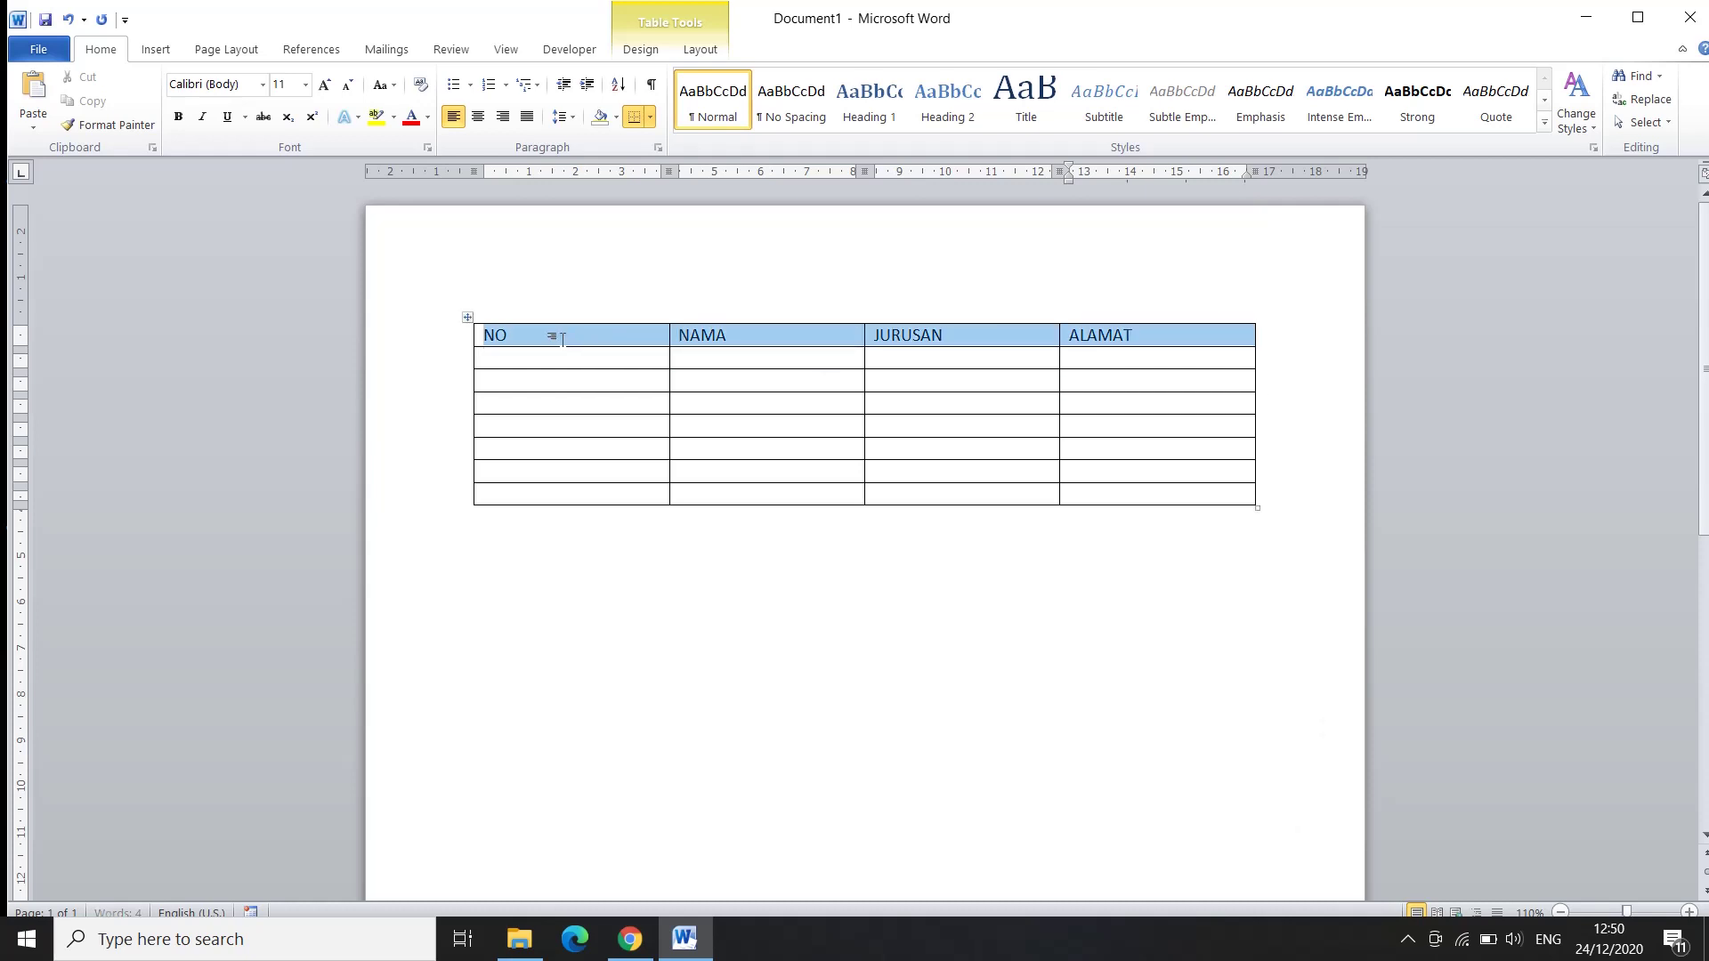
left_click(479, 116)
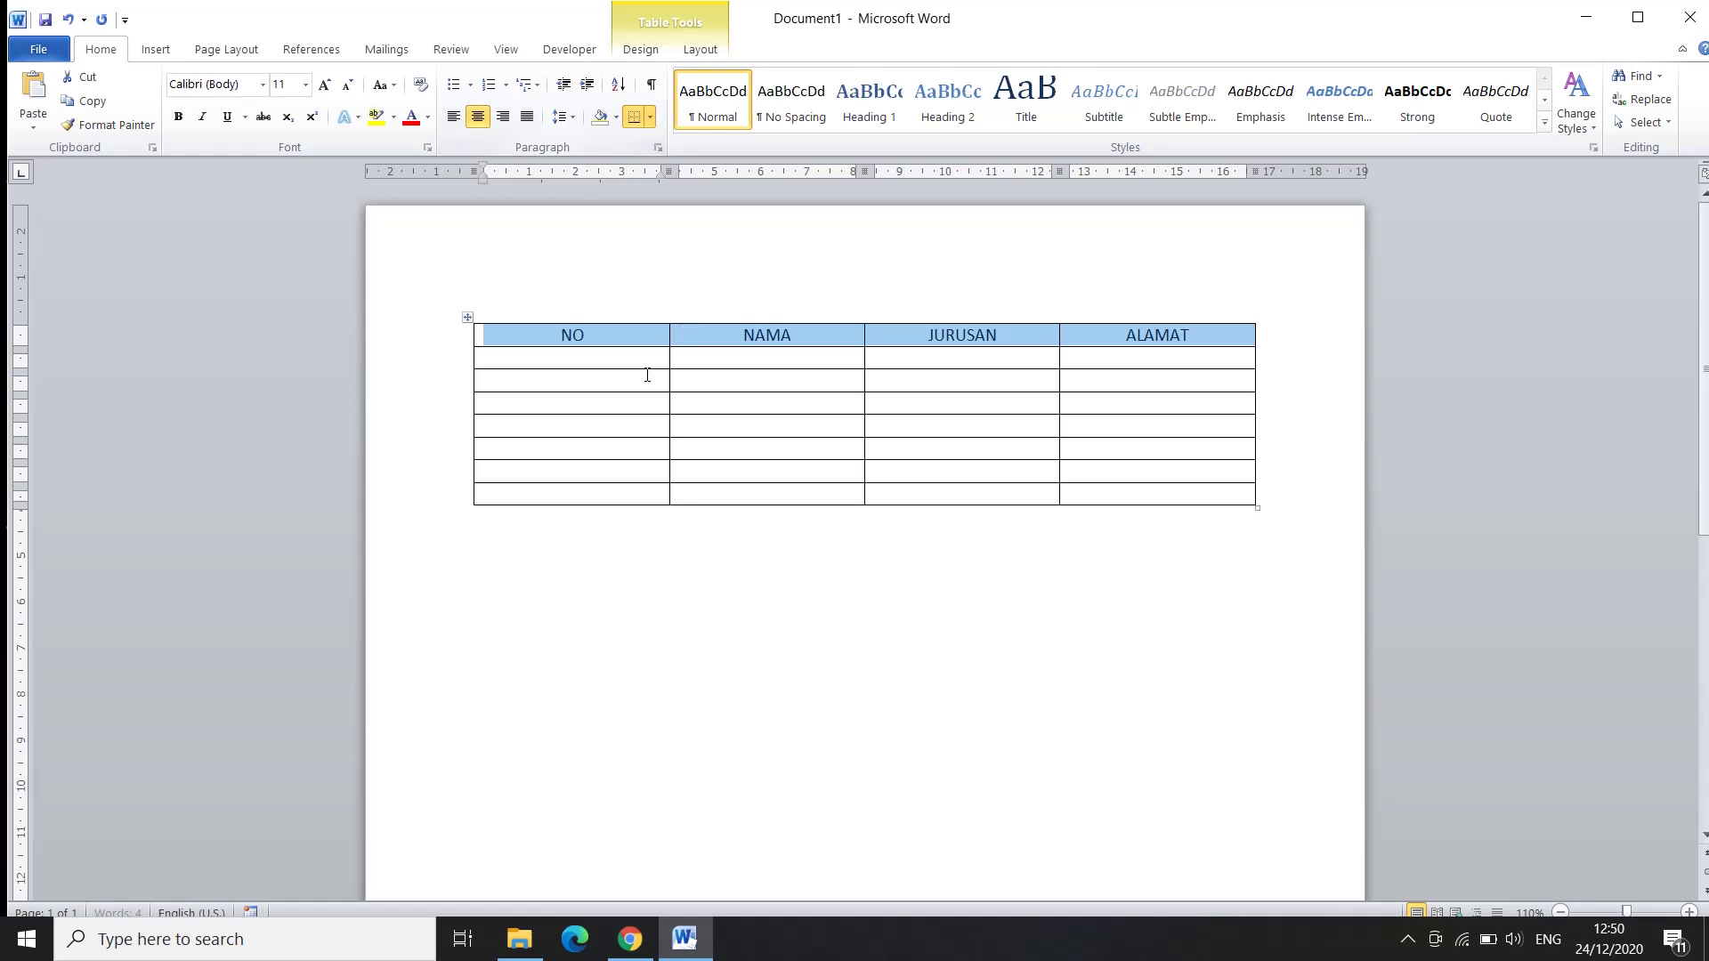
left_click(600, 365)
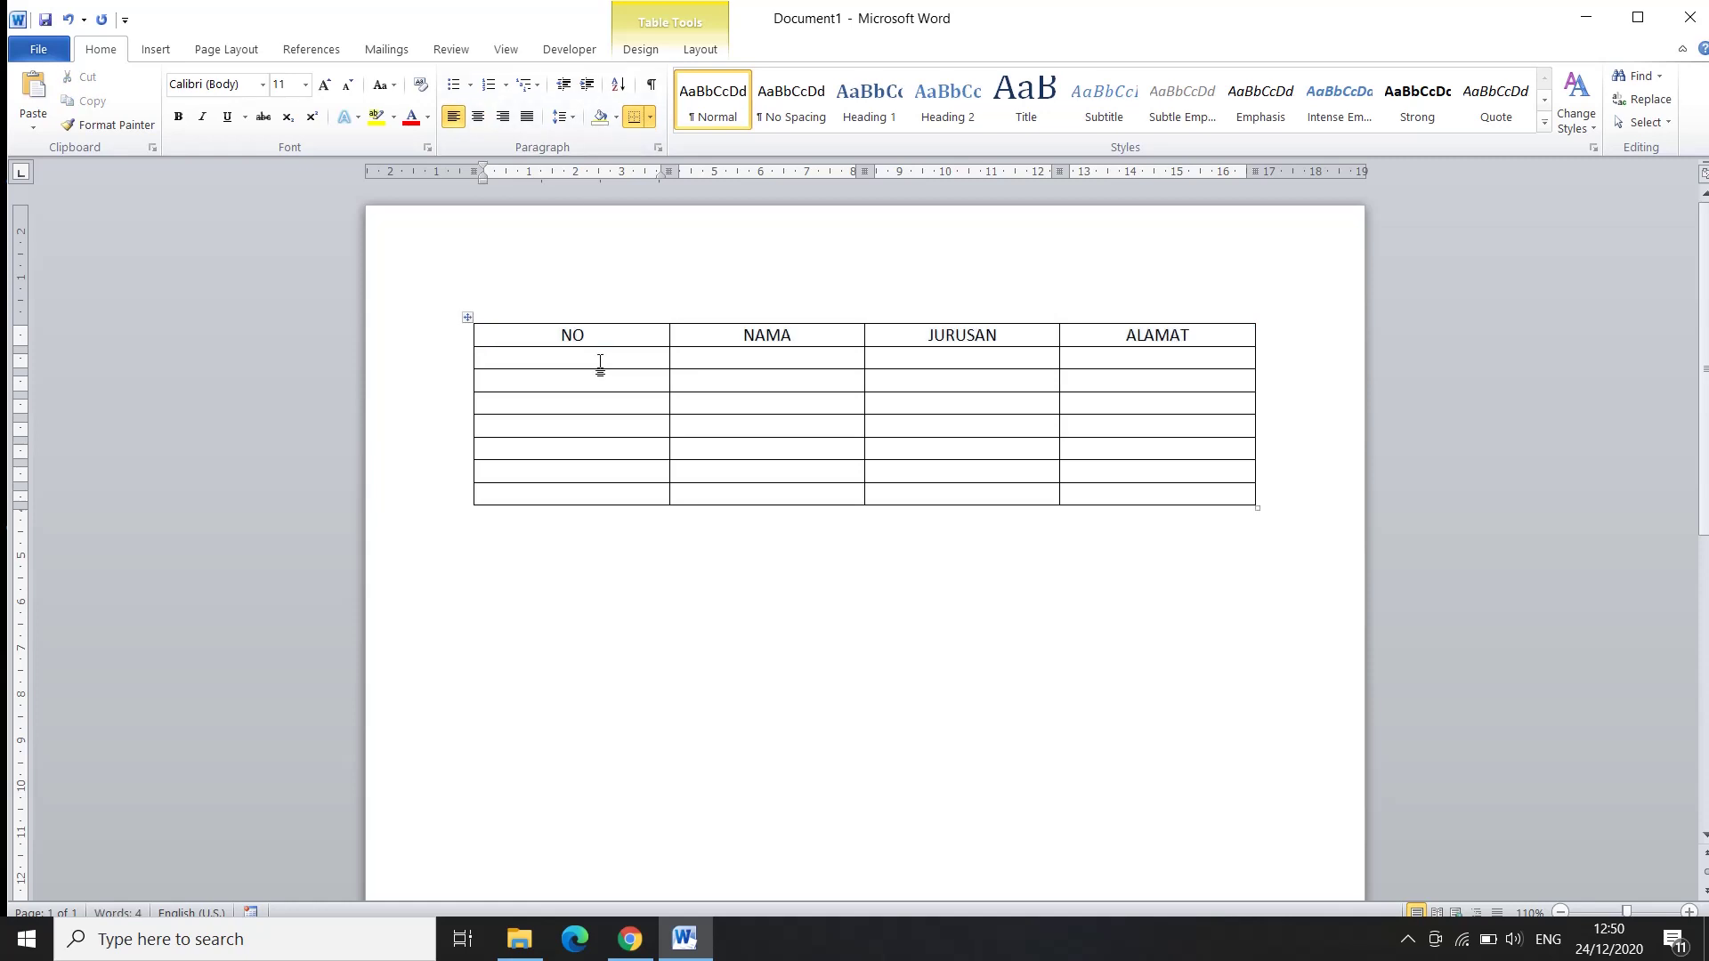
type("1")
key("Down")
type("2")
key("Down")
type("3")
key("Down")
left_click_drag(503, 403, 475, 357)
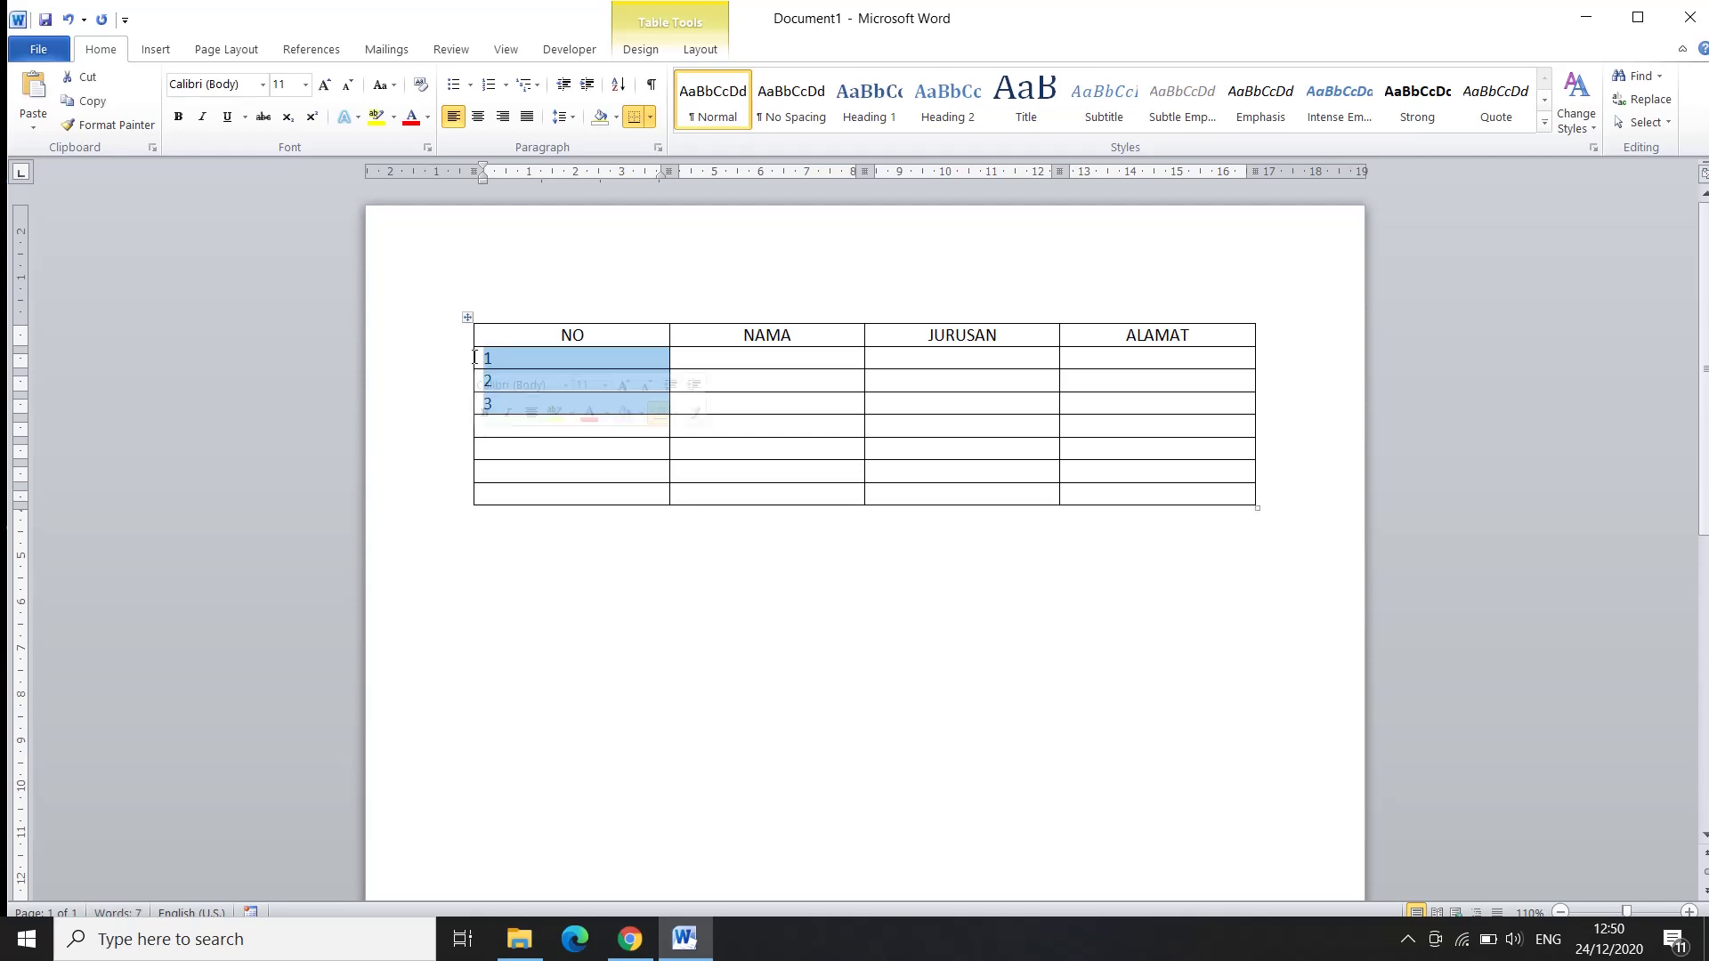
key("BackSpace")
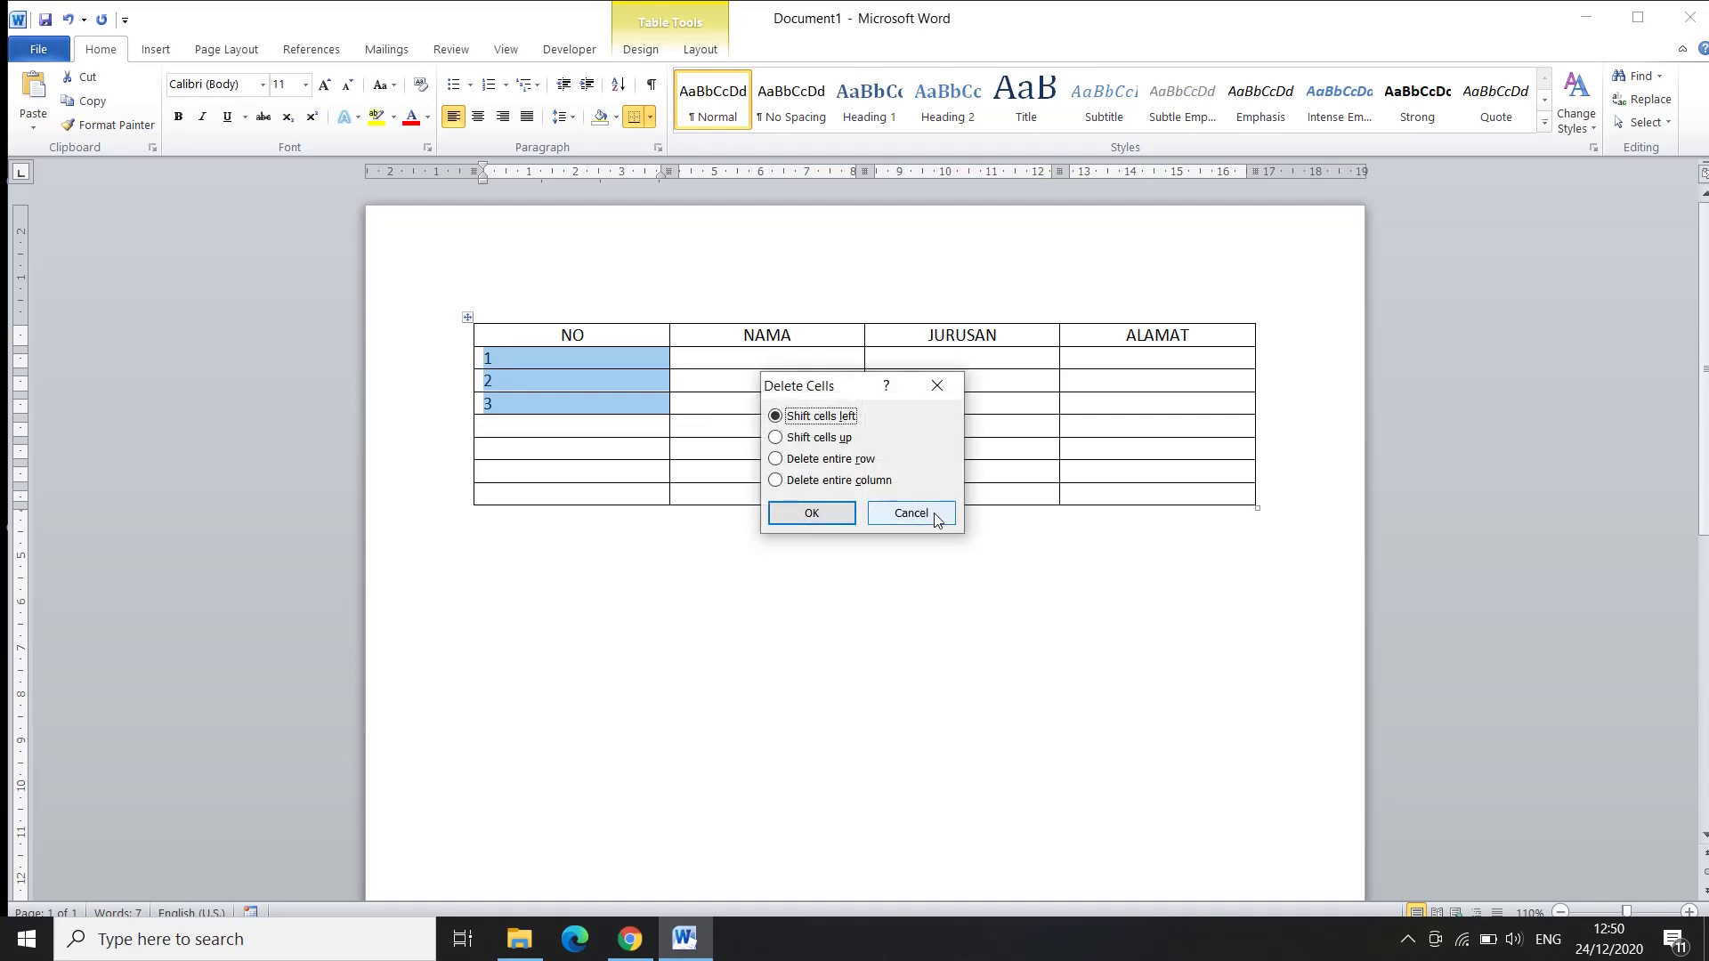
left_click(911, 514)
left_click(568, 410)
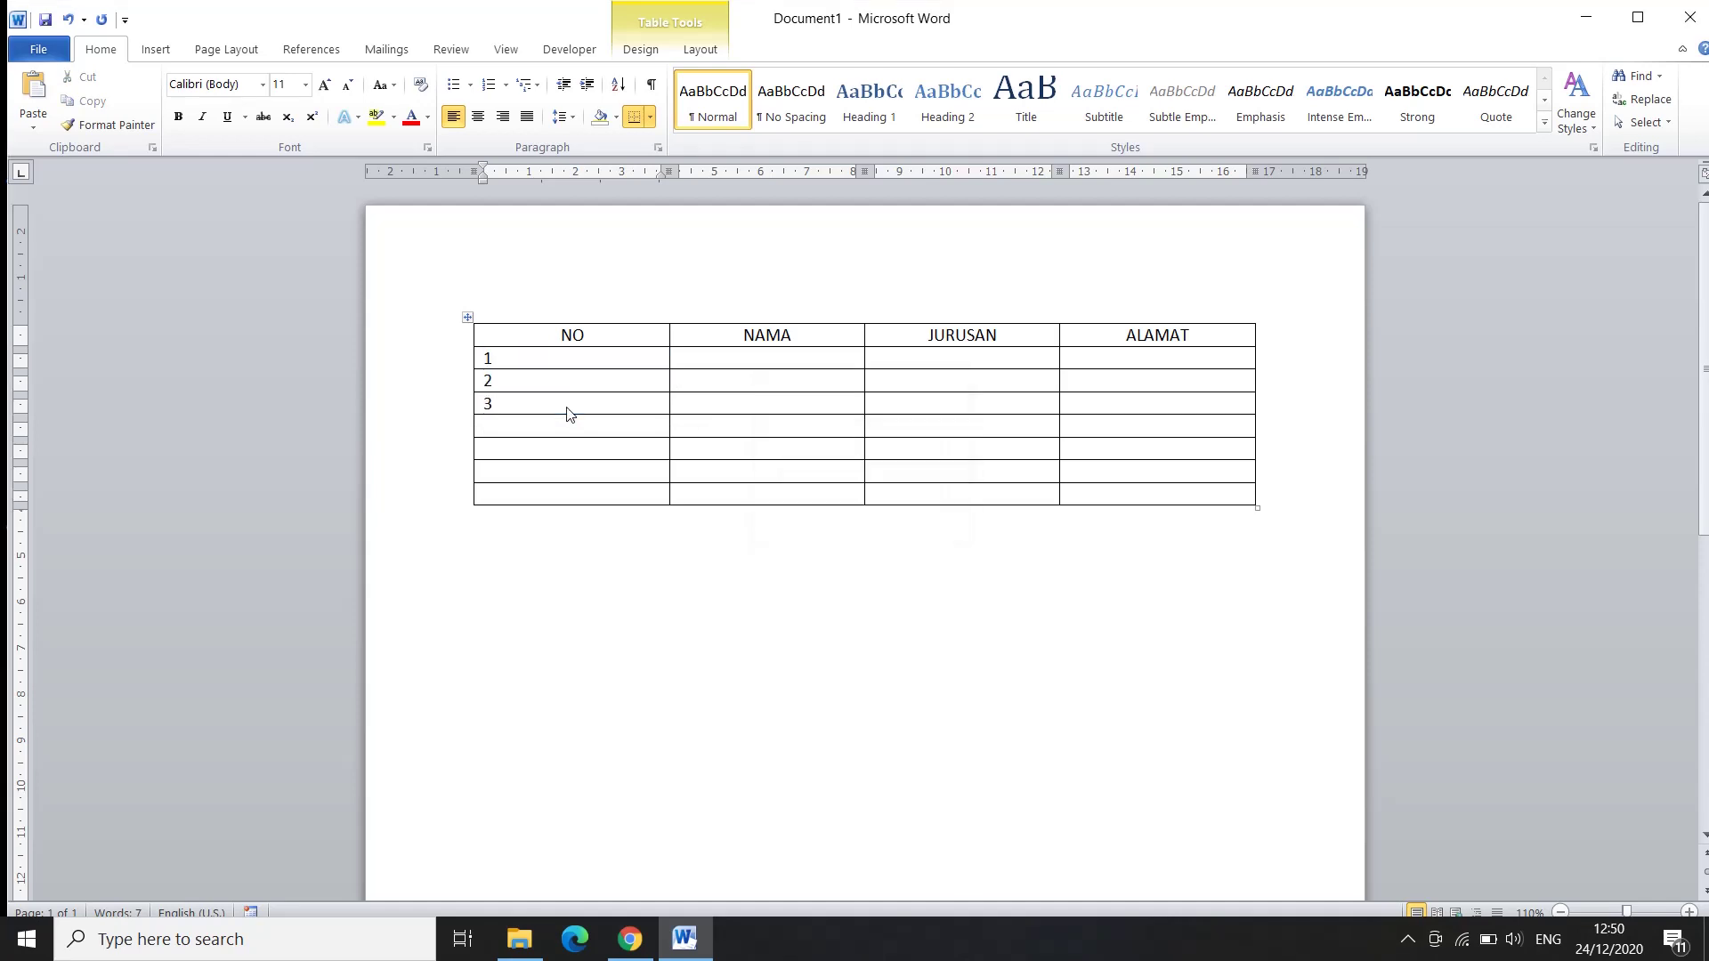
key("BackSpace")
key("Up")
key("BackSpace")
key("Up")
key("BackSpace")
Step: Apply 1. 2. 3. numbering to the seven cells under the NO heading
left_click_drag(533, 358, 554, 498)
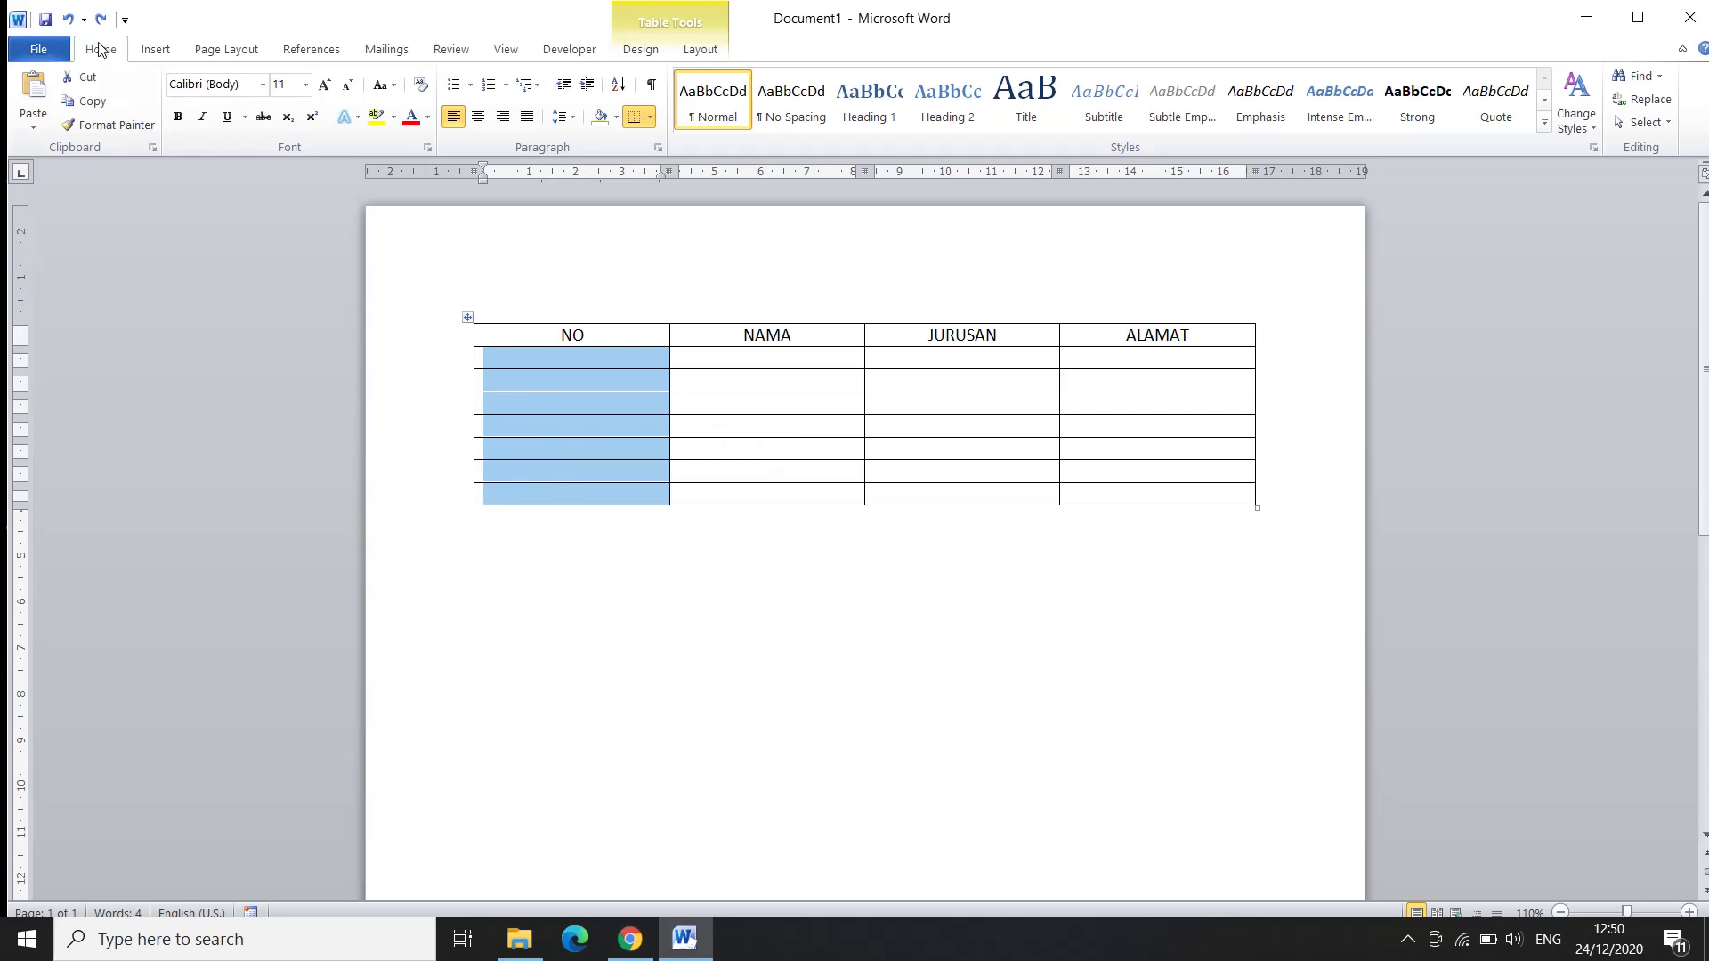
left_click(507, 87)
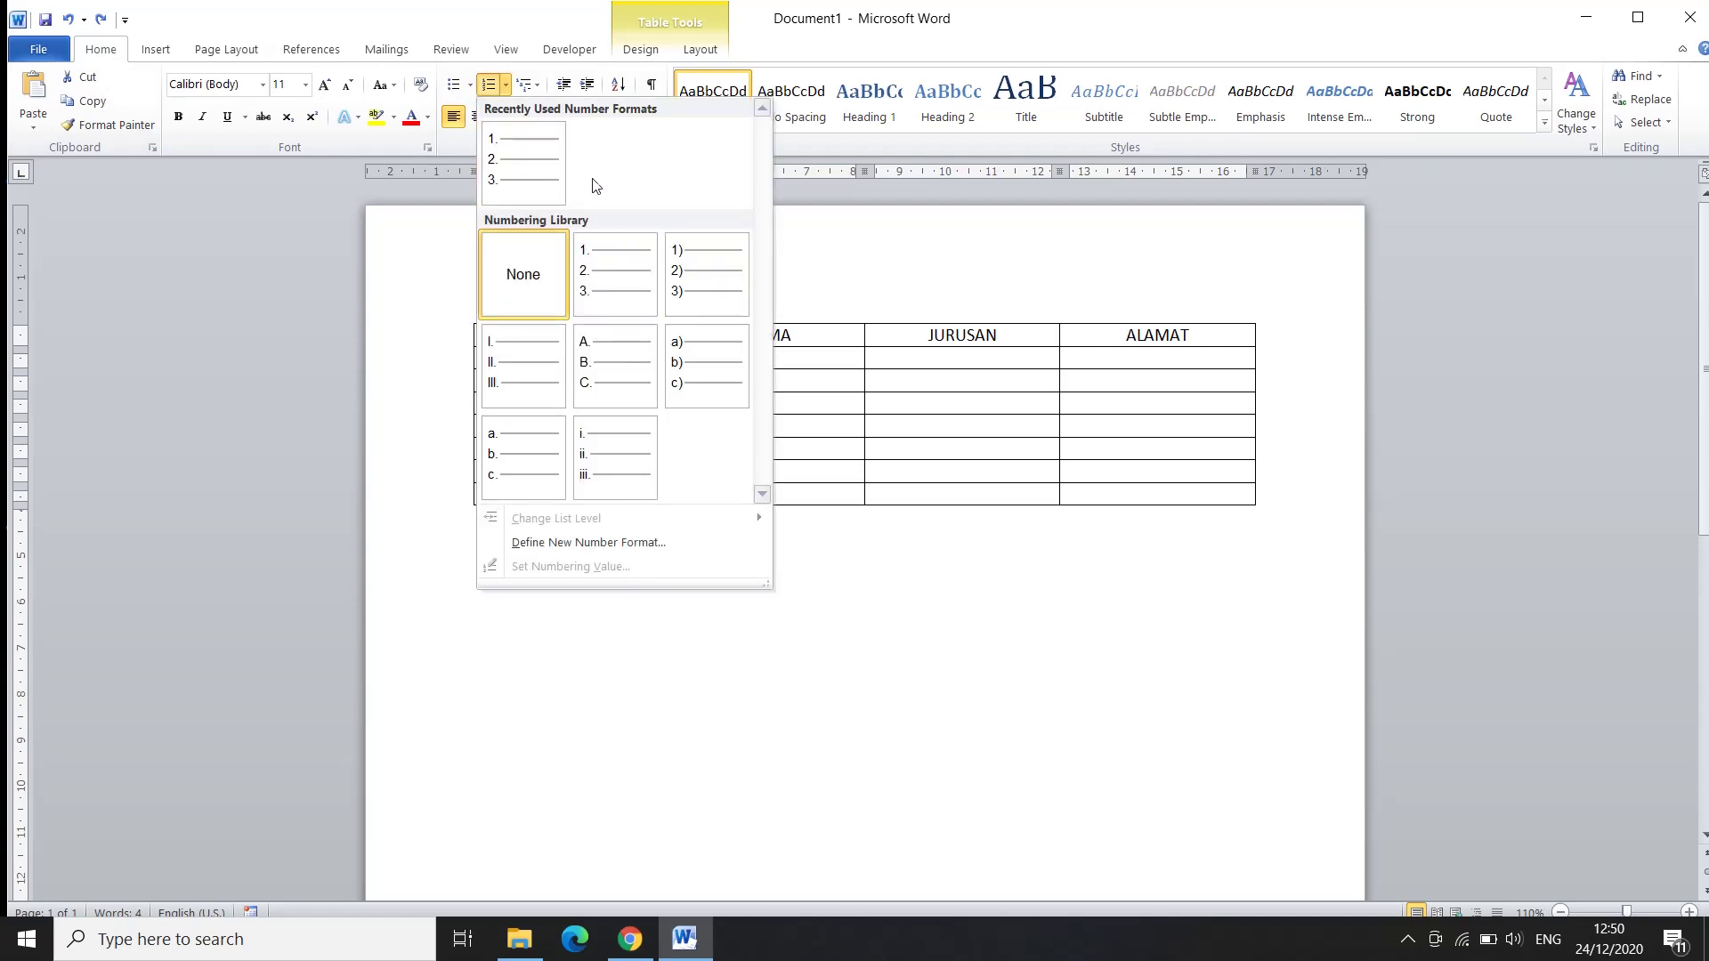
left_click(617, 279)
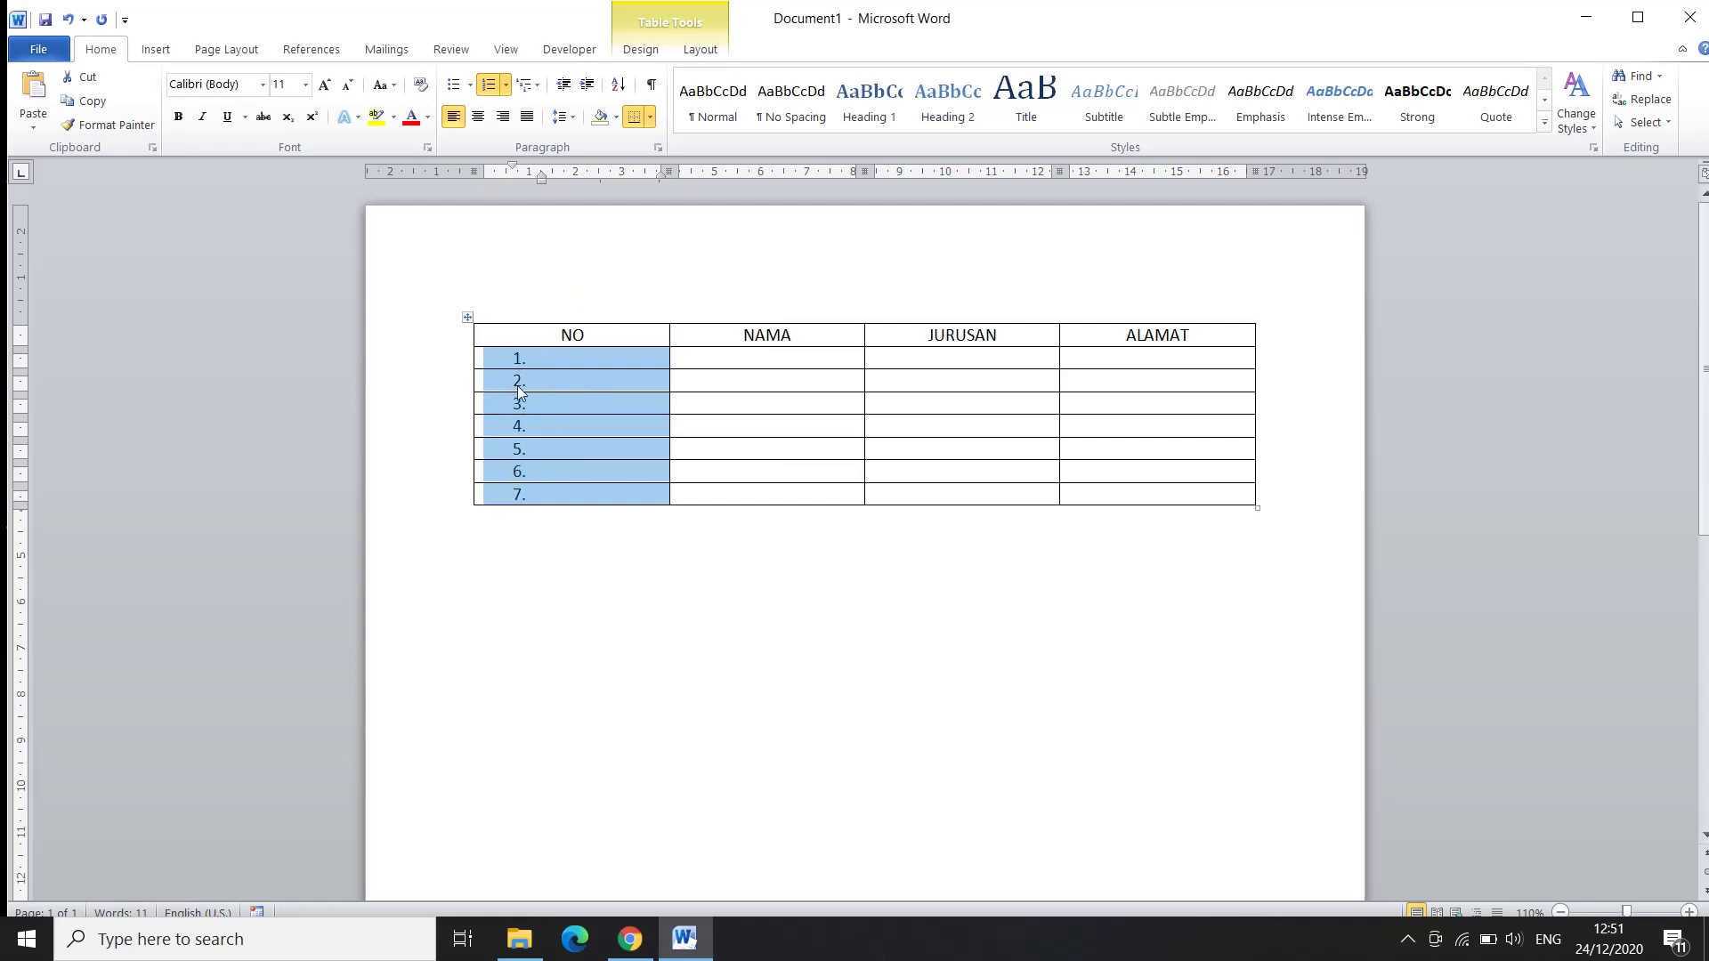
left_click(568, 362)
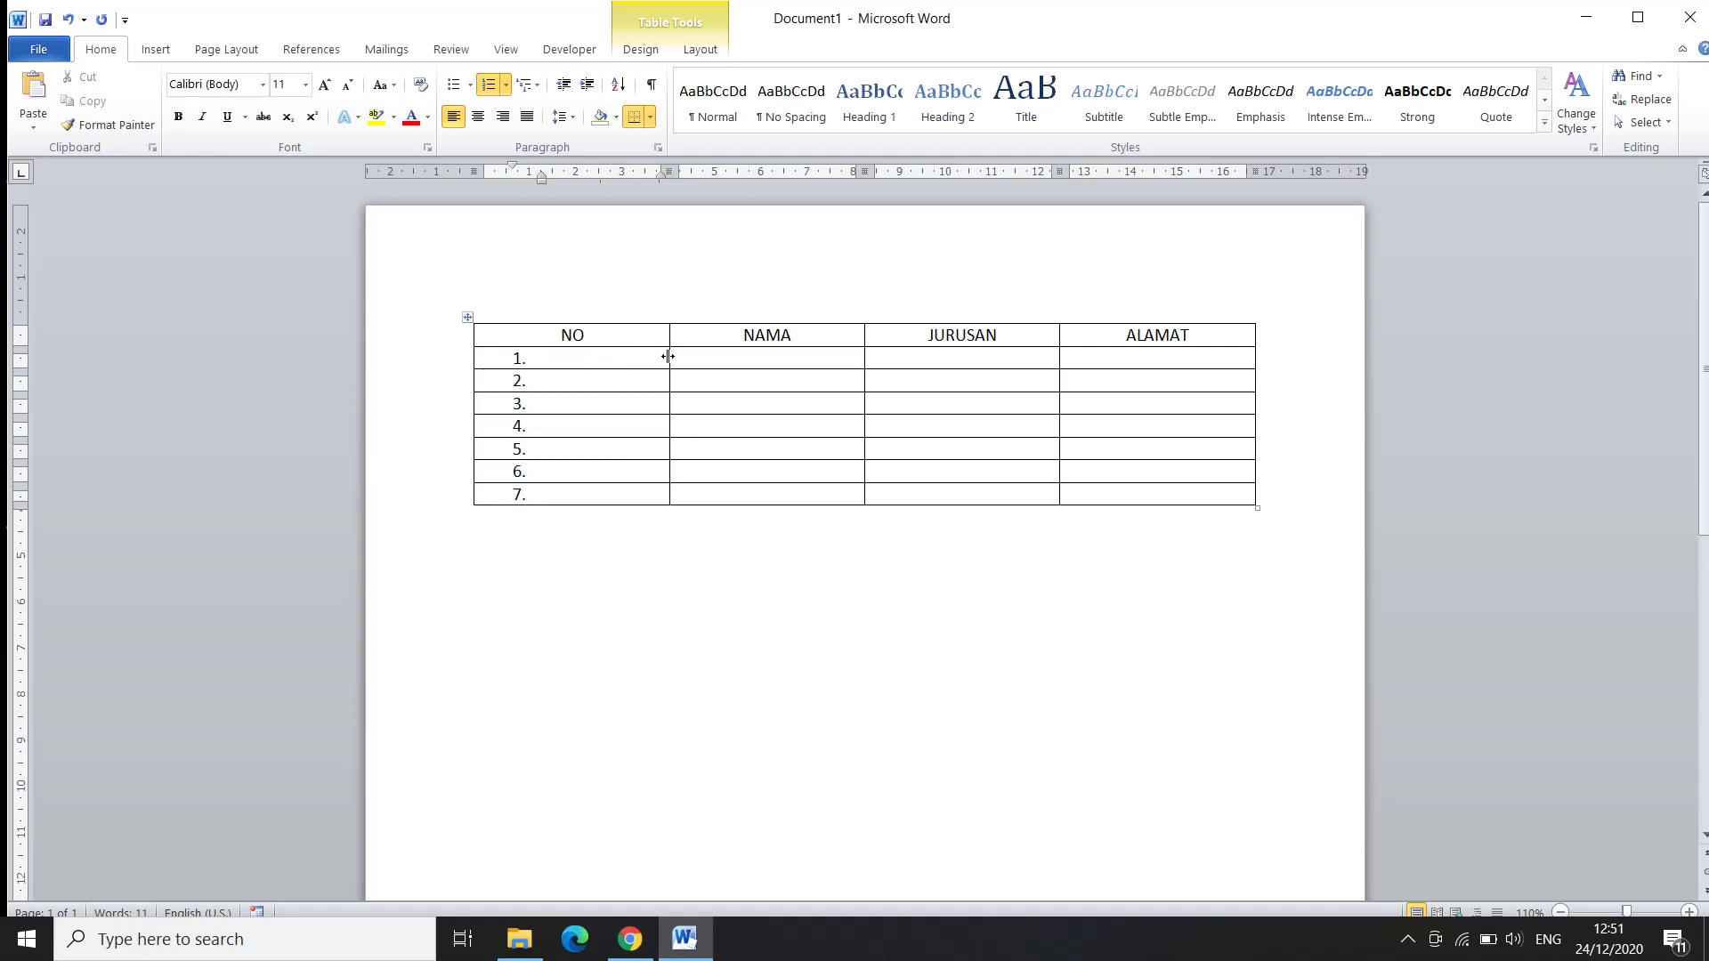
Step: Narrow the NO column to widen NAMA, shifting the list numbers left
left_click_drag(668, 356, 591, 357)
left_click_drag(591, 358, 591, 357)
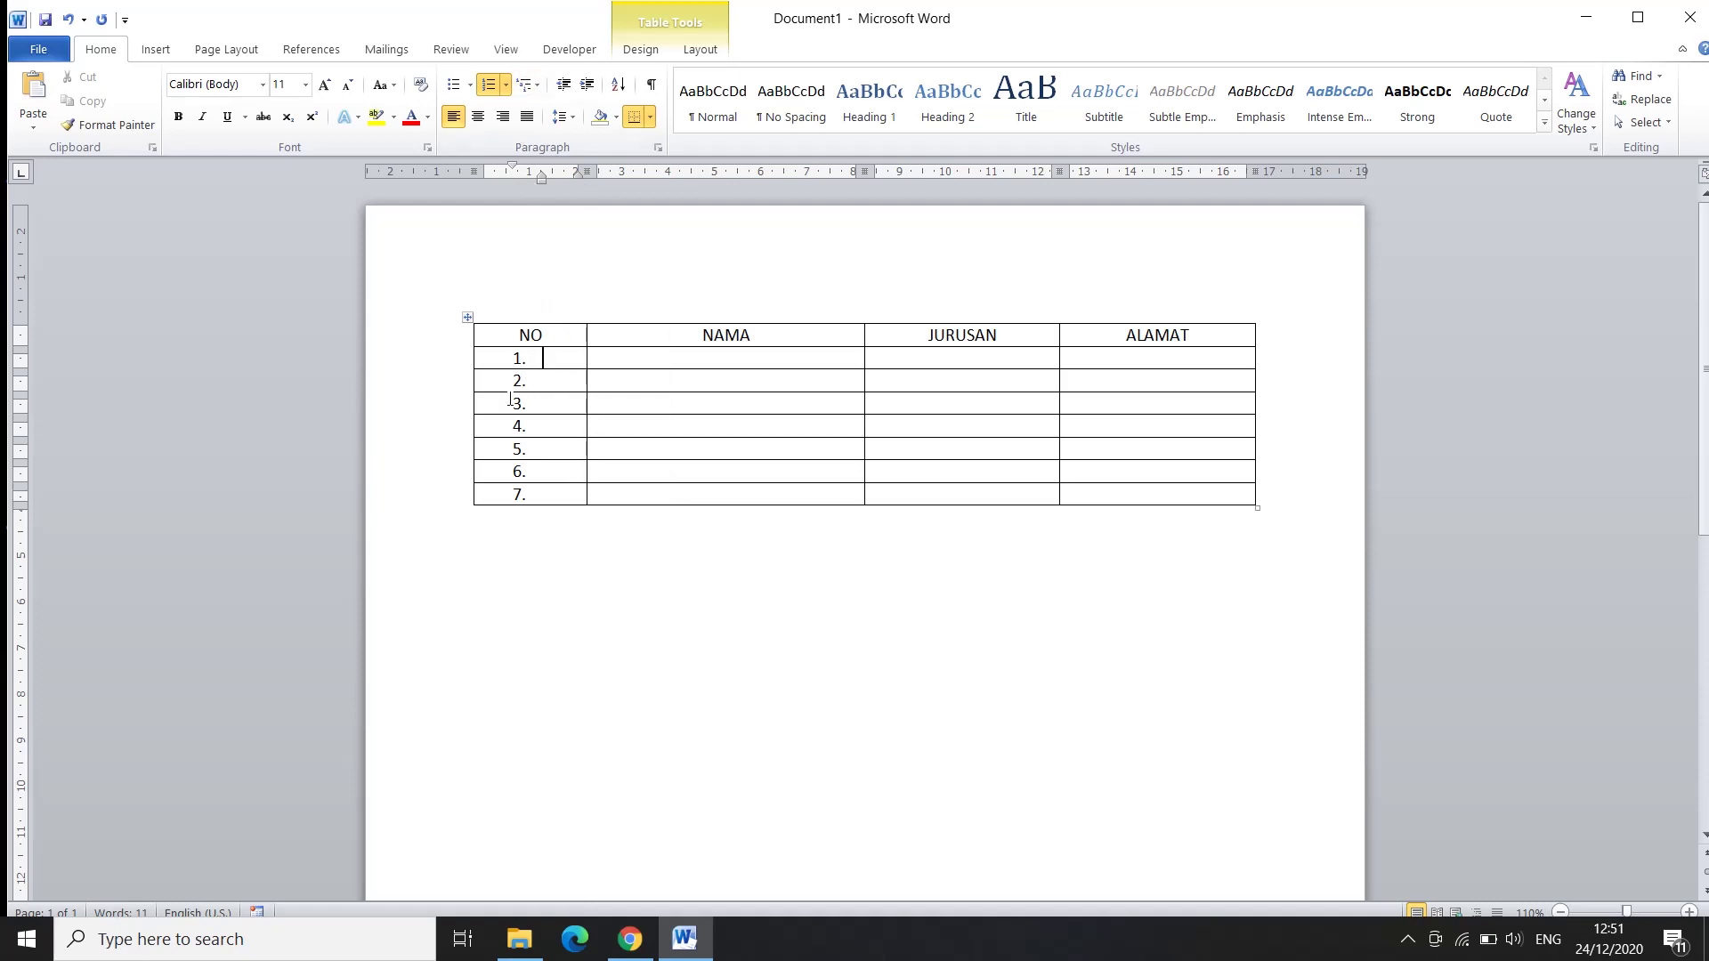
left_click(519, 360)
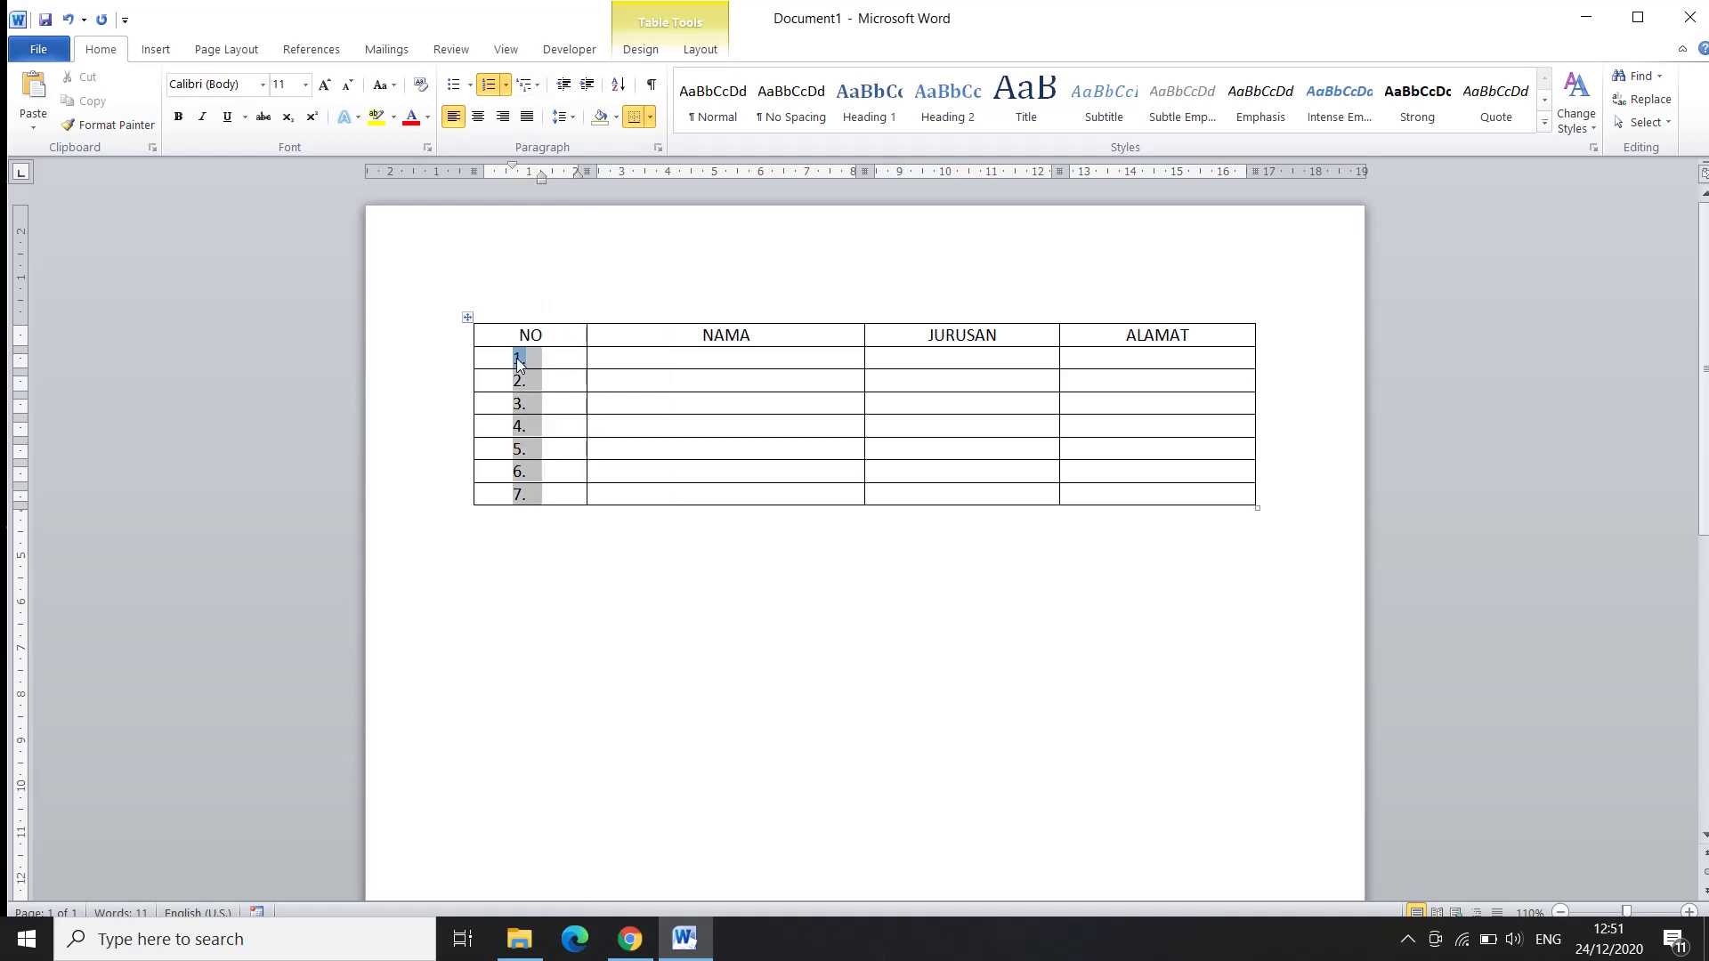
left_click_drag(519, 361, 500, 361)
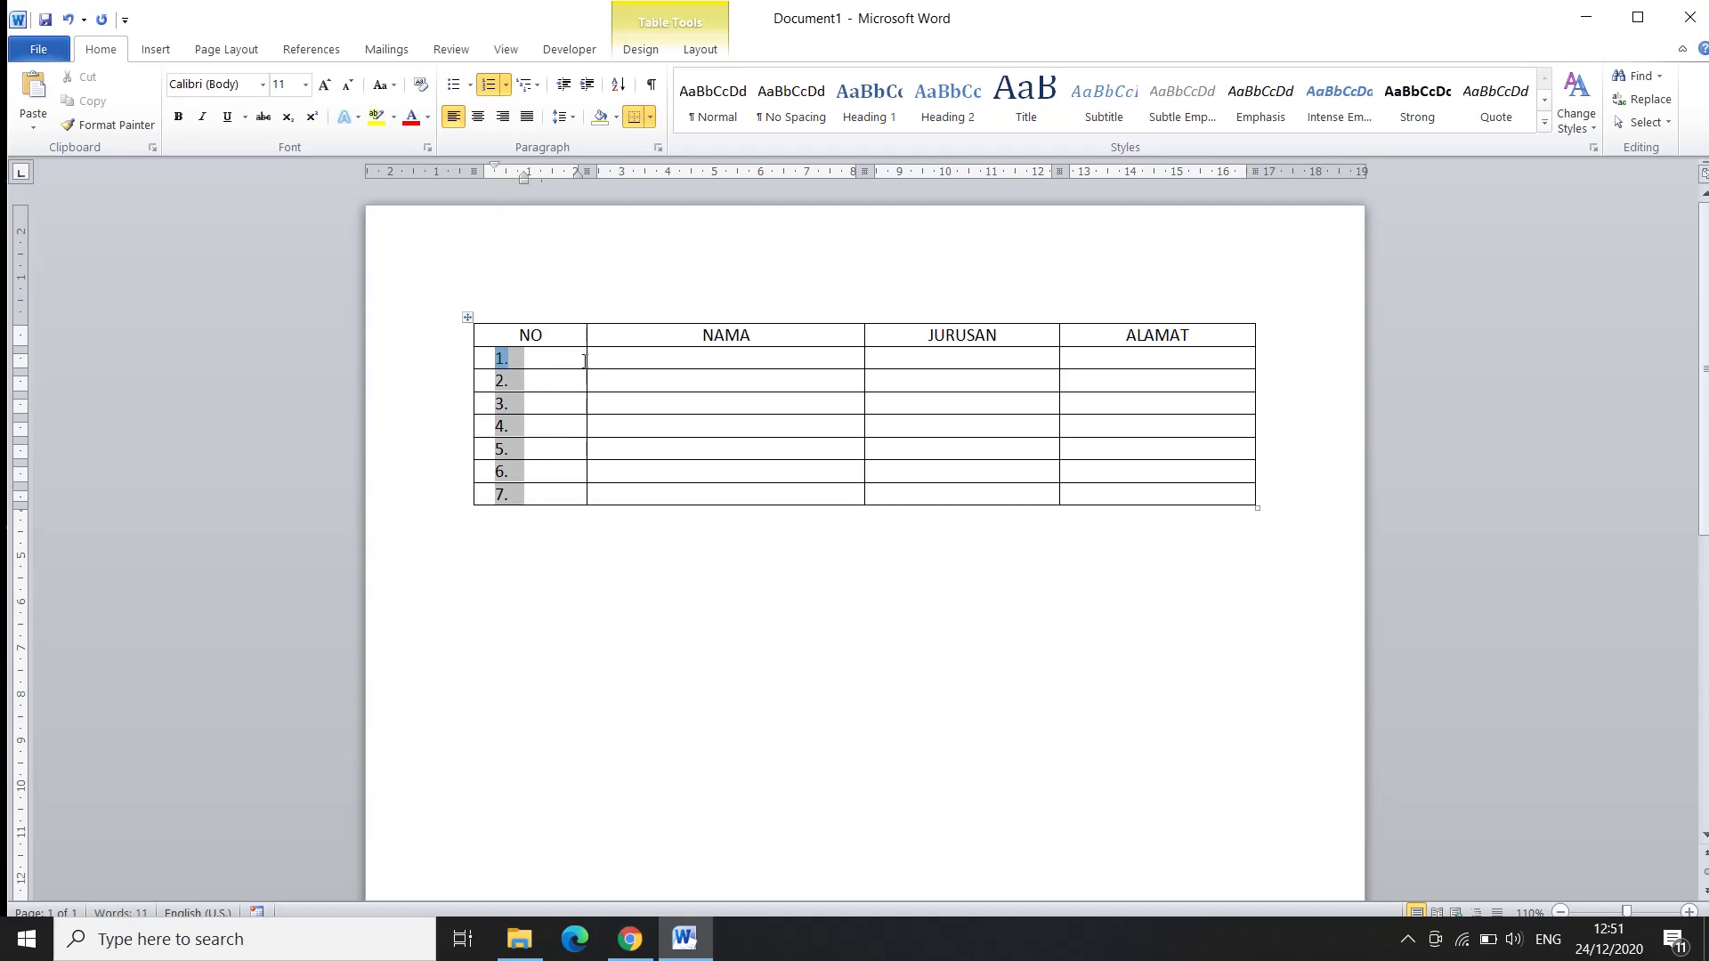
left_click_drag(587, 360, 529, 360)
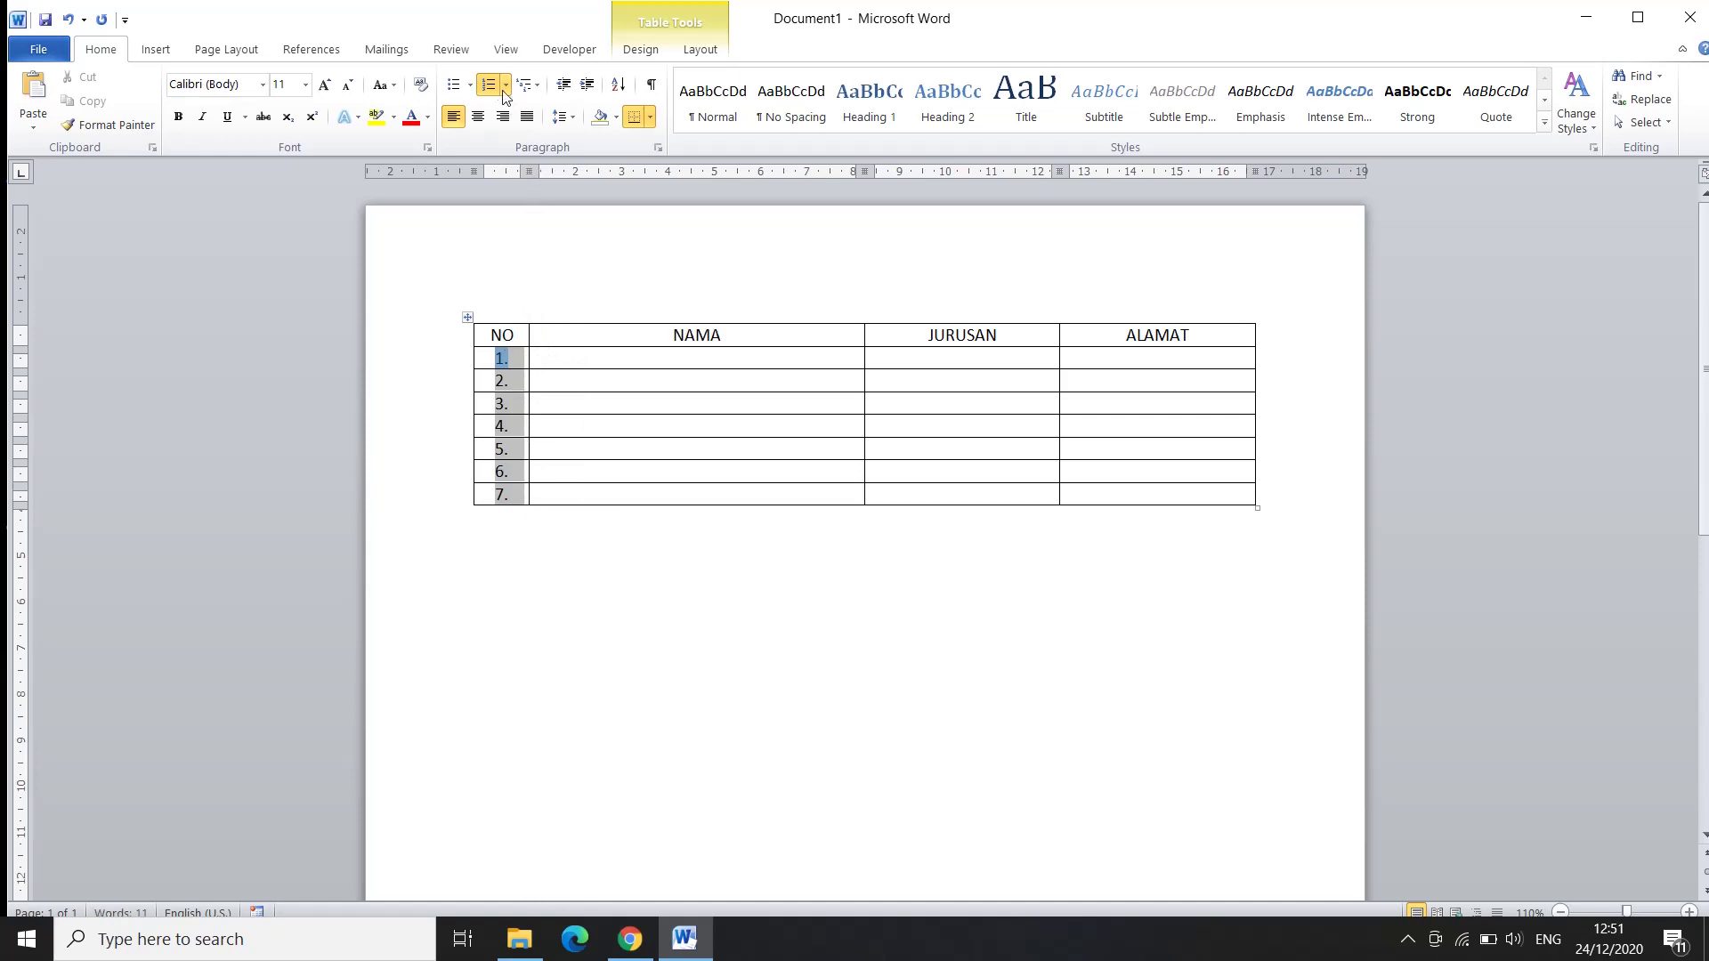
Step: Try centring the NO numbers, revert to left alignment, then move below the first table
left_click(479, 117)
left_click(453, 116)
left_click(525, 470)
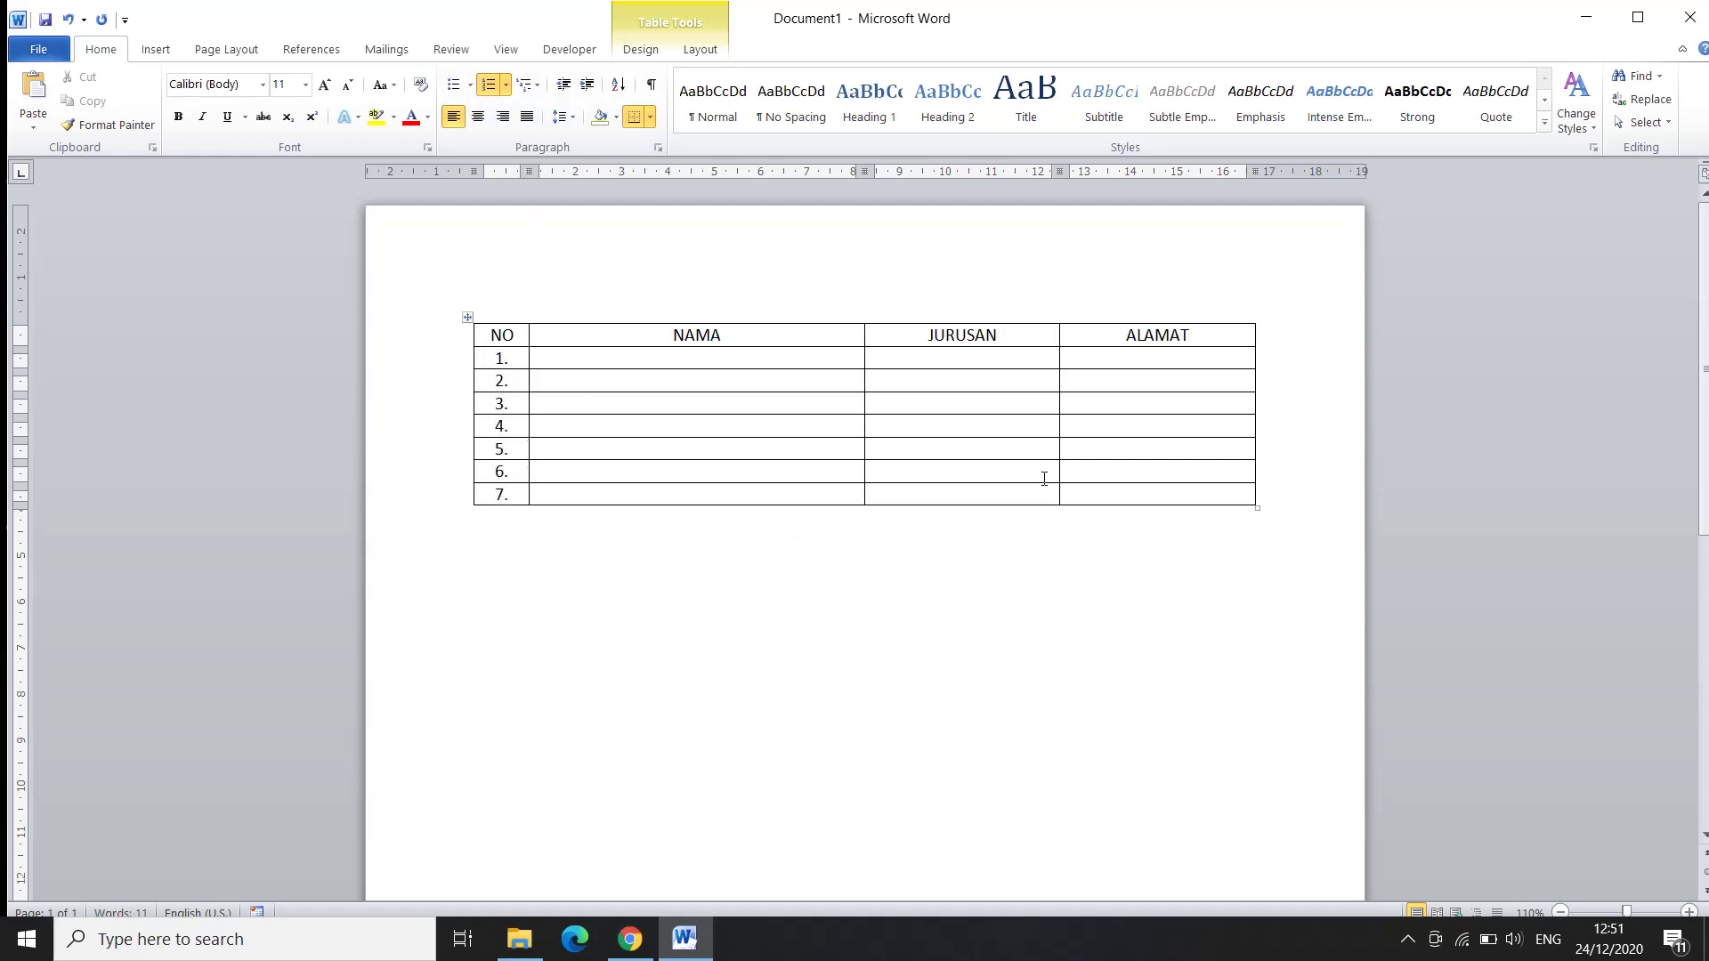
left_click(601, 493)
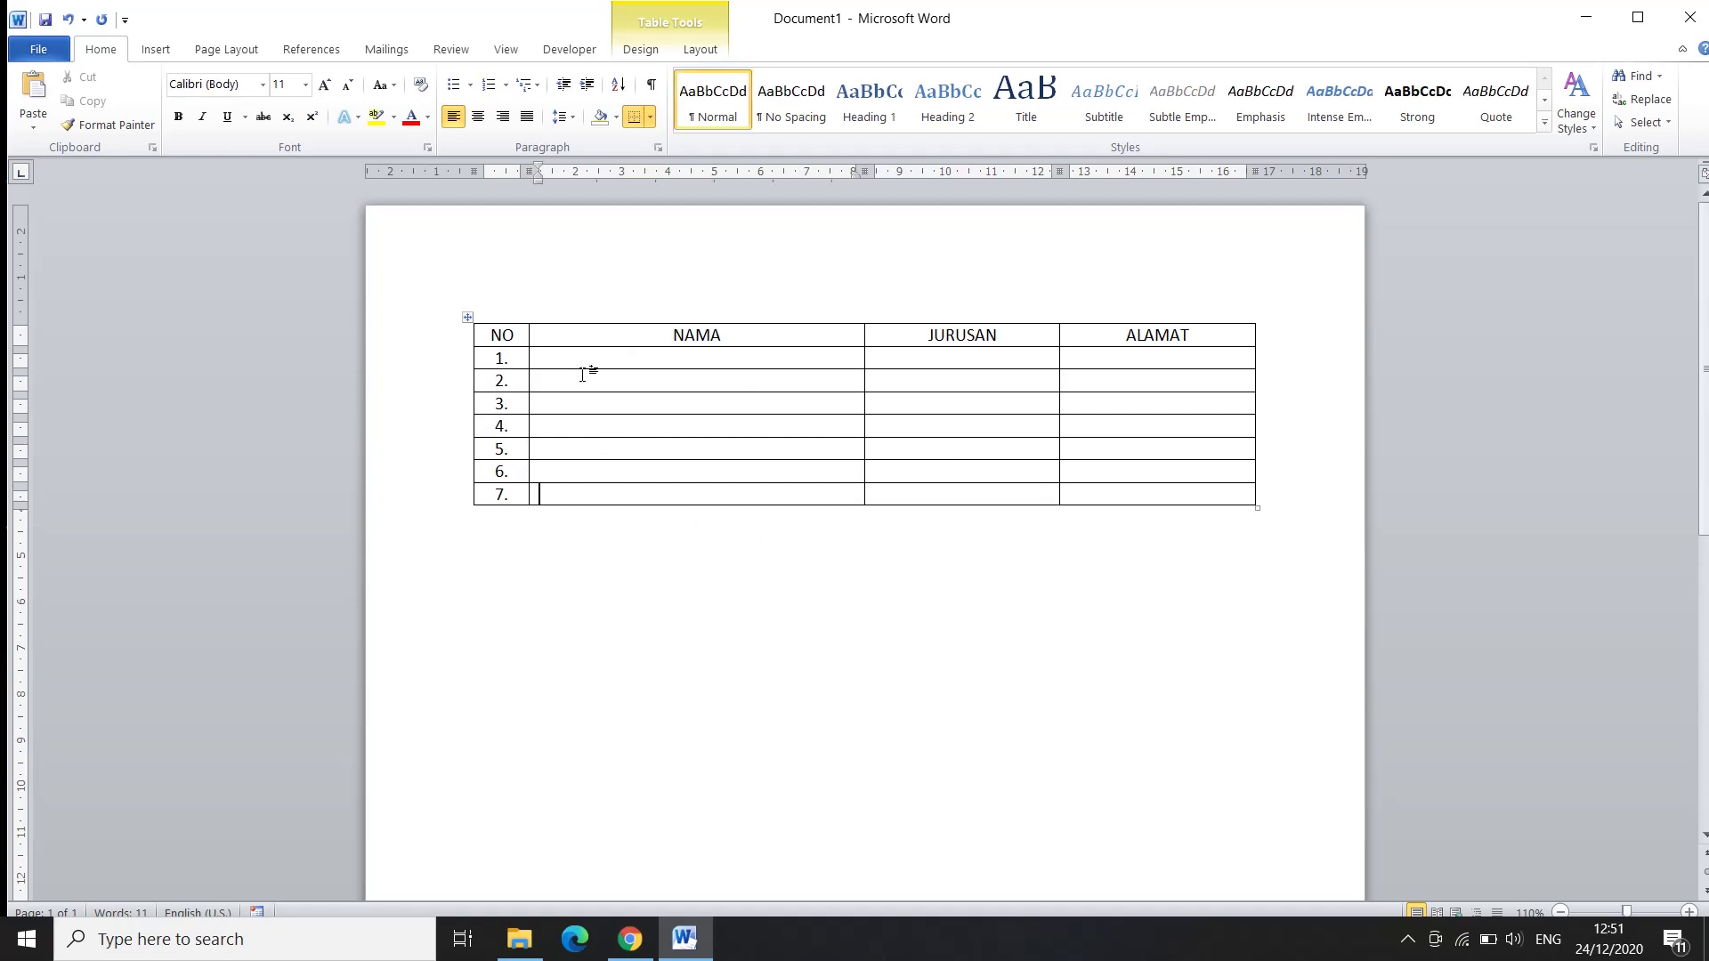
left_click(571, 357)
left_click(484, 595)
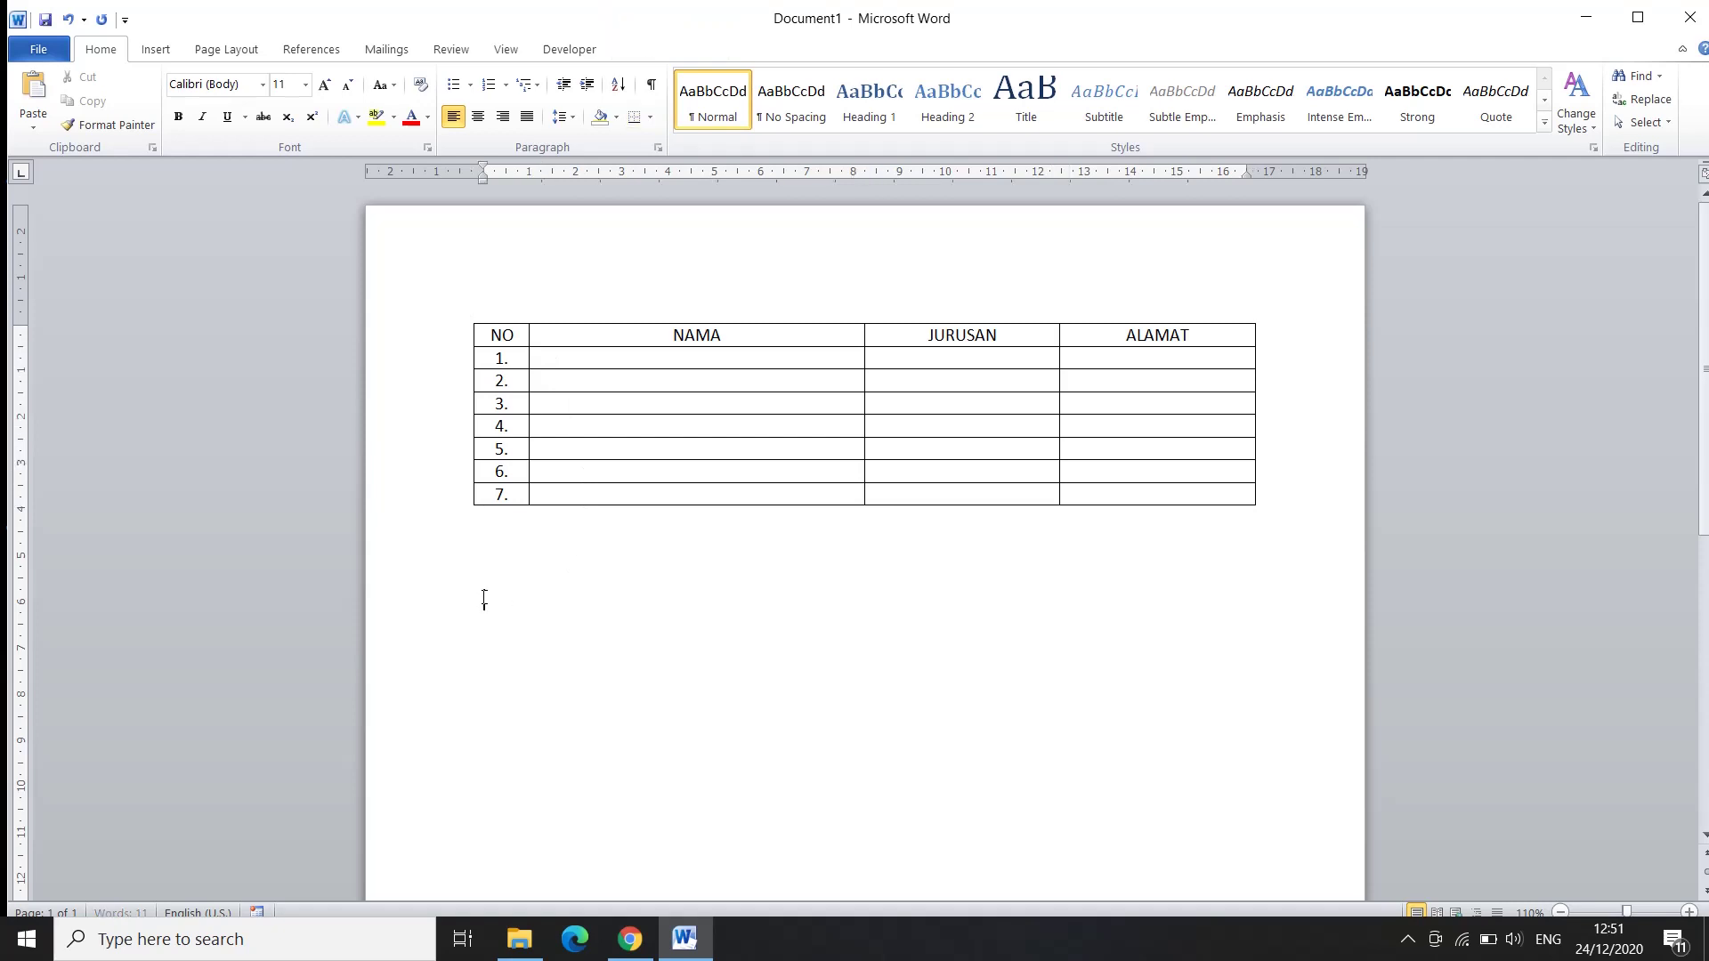
Step: Insert a 4-column, 1-row table below the first table
left_click(156, 49)
left_click(189, 98)
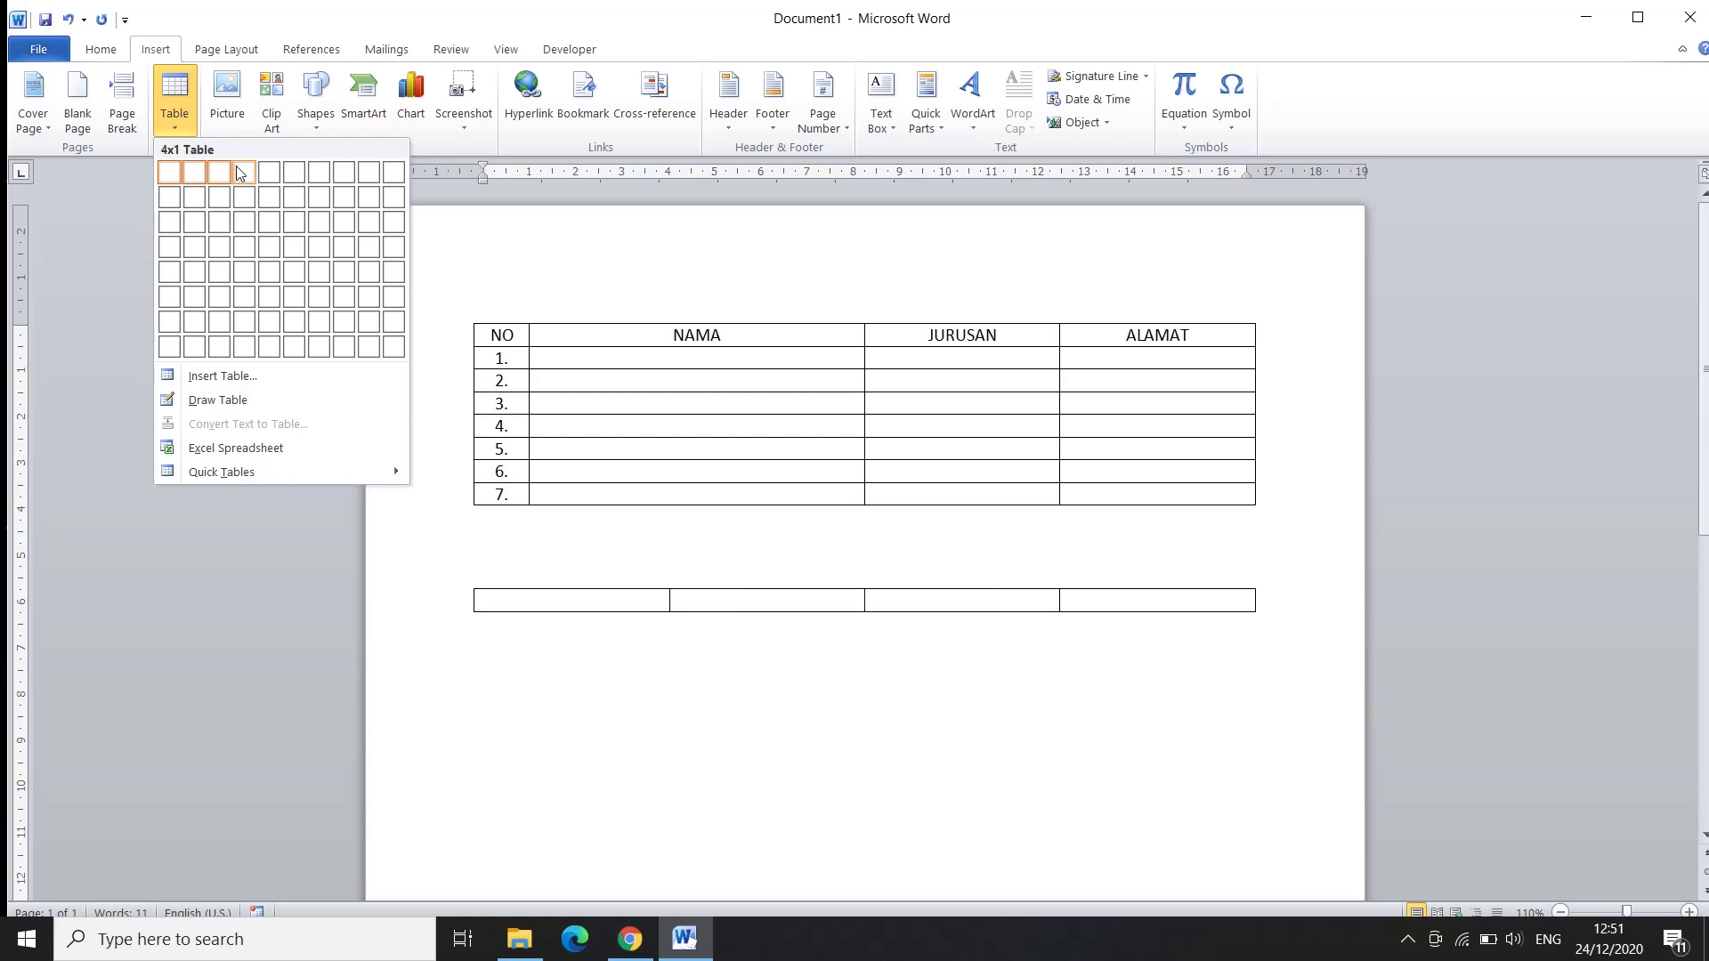
left_click(244, 172)
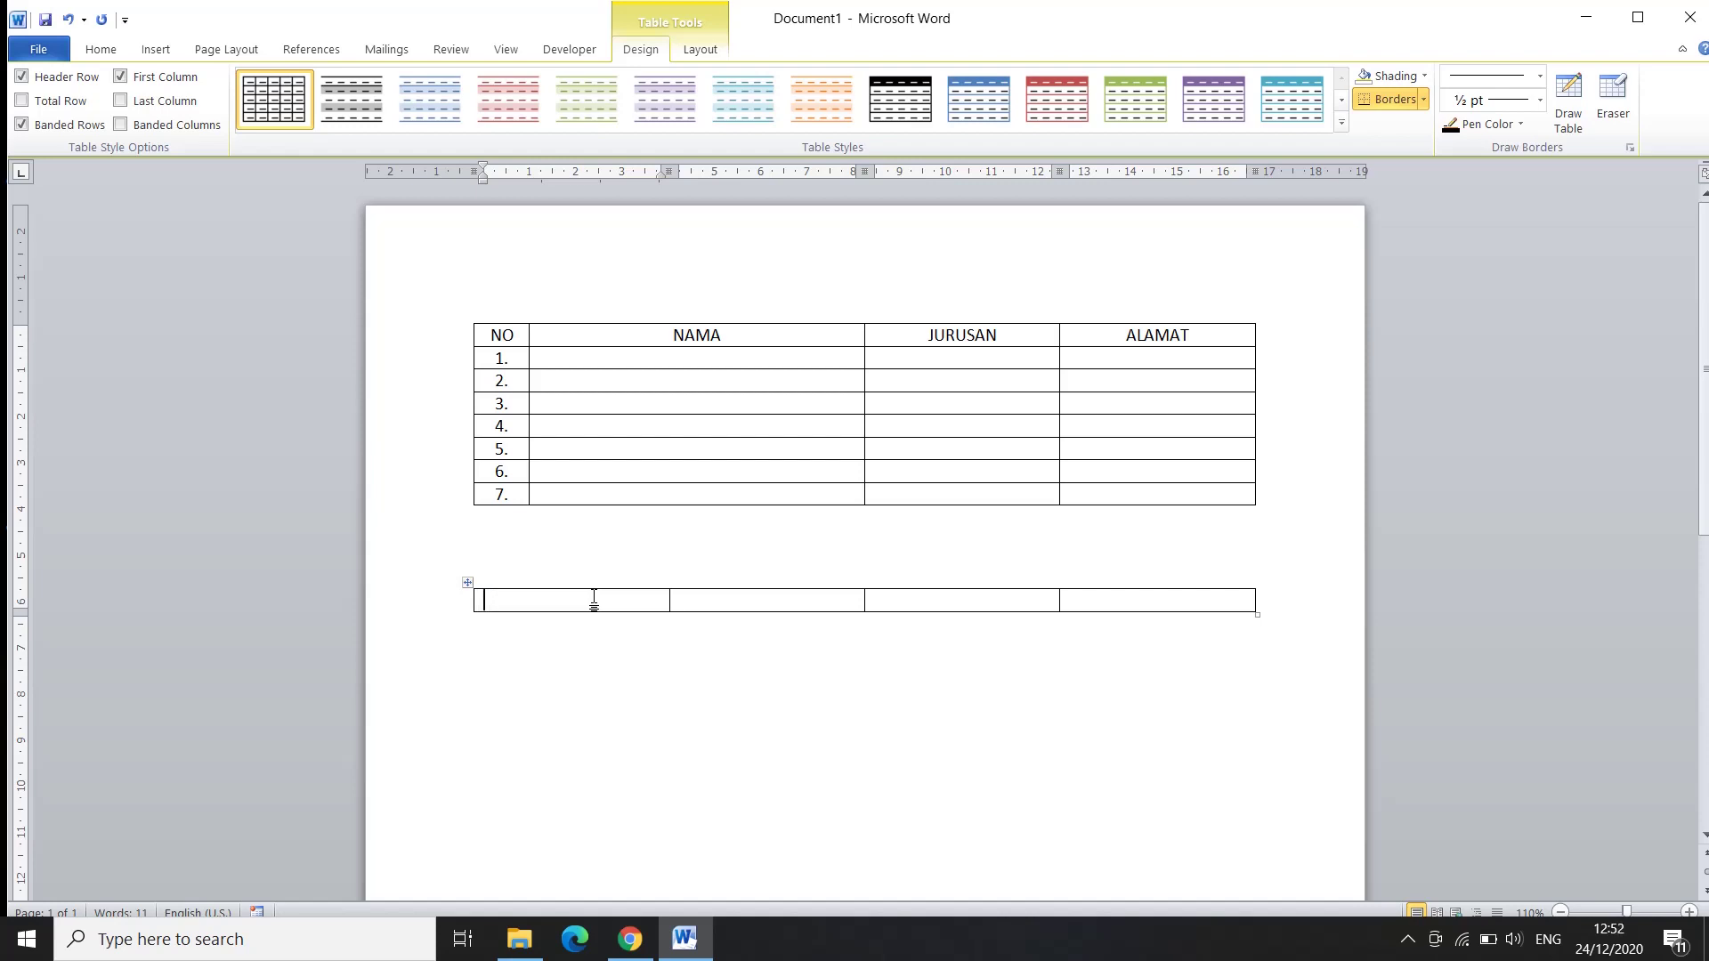
Step: Fill the second table's first row with 1., KSADHJD, JASJDHSAJH, AJSDJSABD and add row 2
type("1.")
key("Tab")
type("KSADHJD")
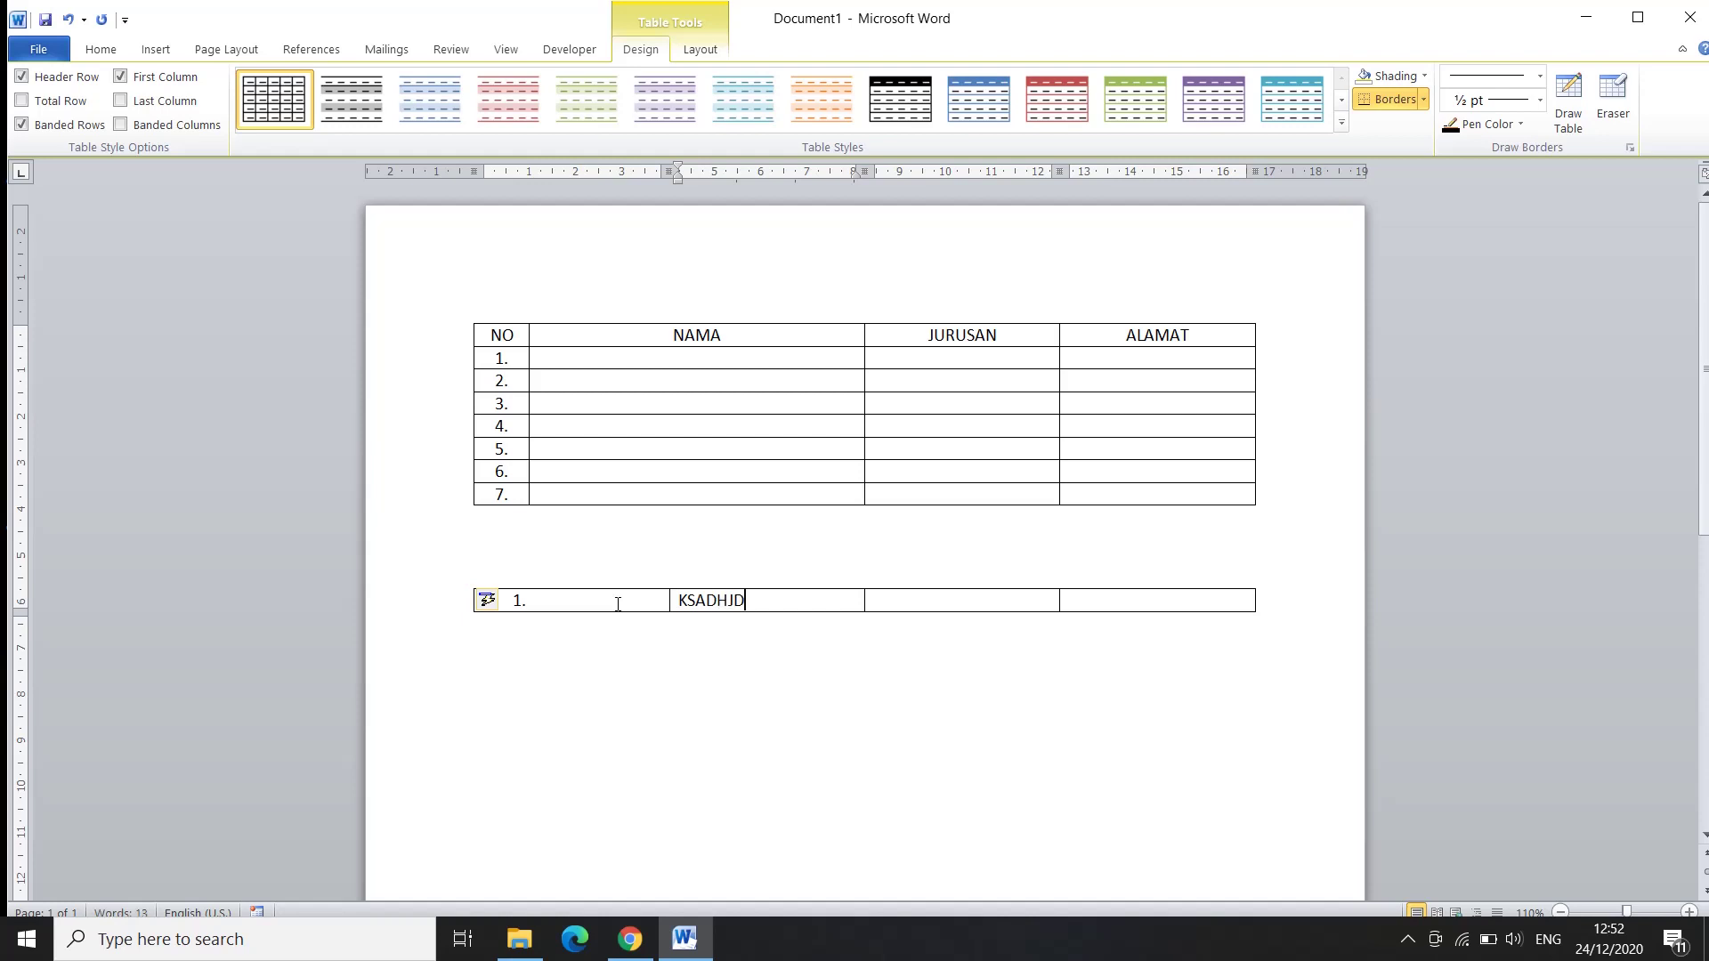
key("Tab")
type("JASJ")
type("DHSAJH")
key("Tab")
type("AJSDJSABD")
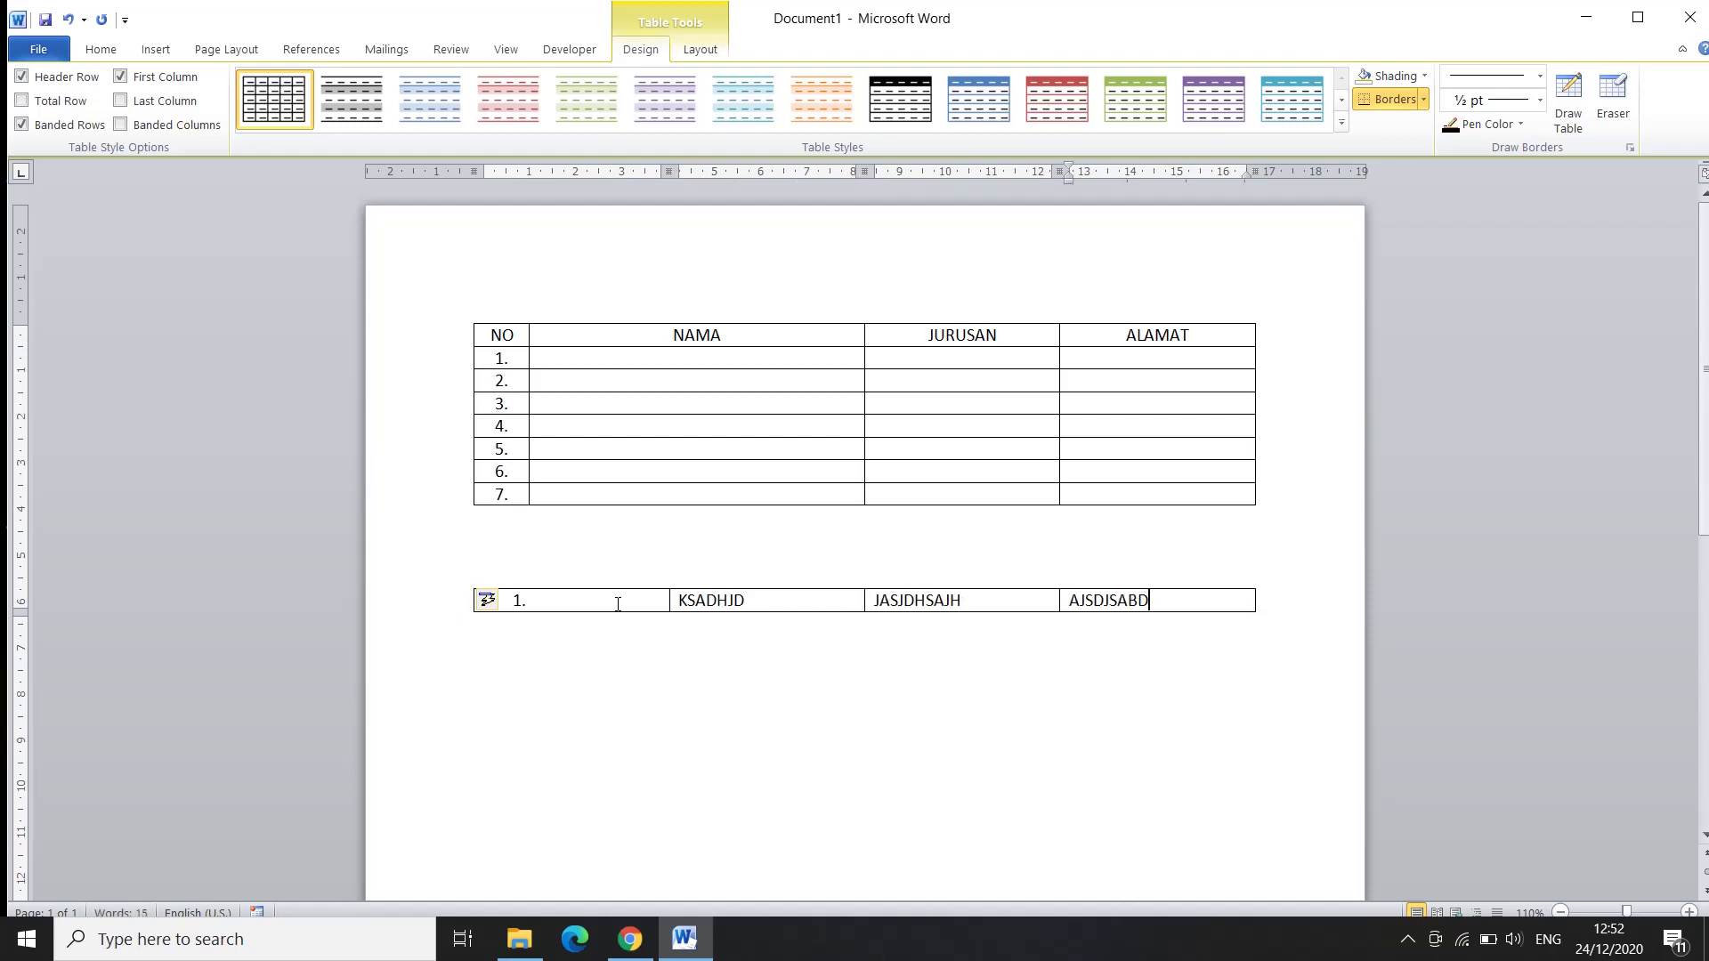
key("Tab")
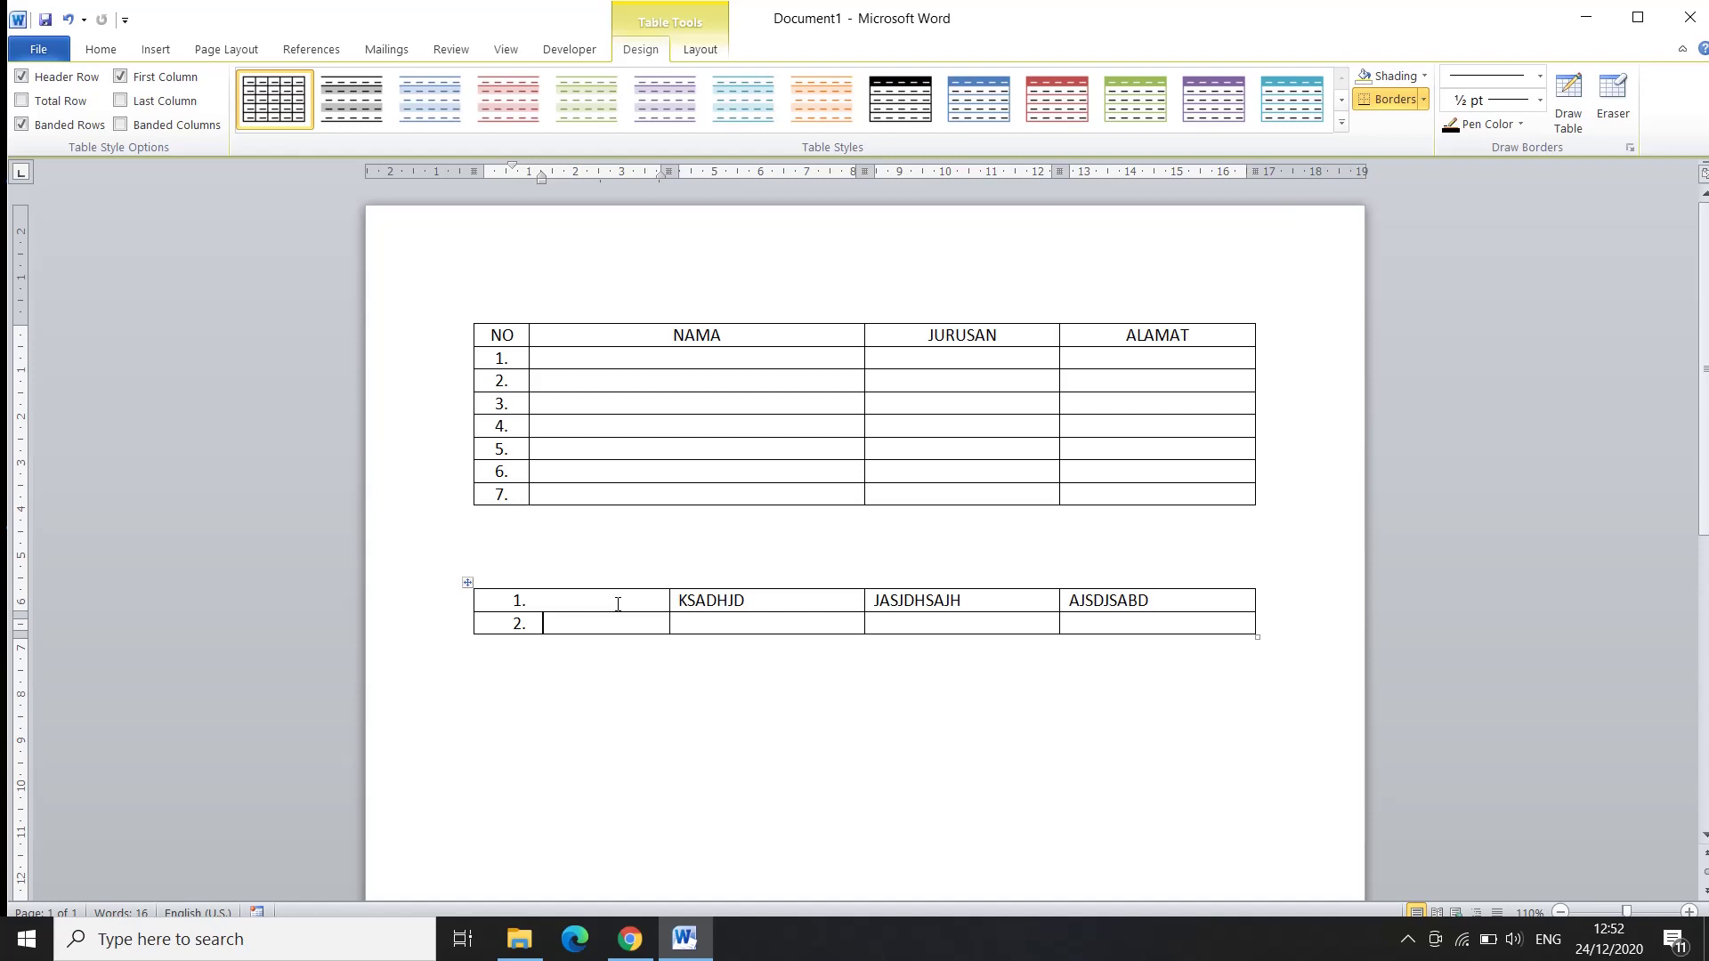
Step: Keep tabbing past the last cell to add rows numbered 3. through 12
key("Tab")
key("Tab")
key("Tab")
key("Tab")
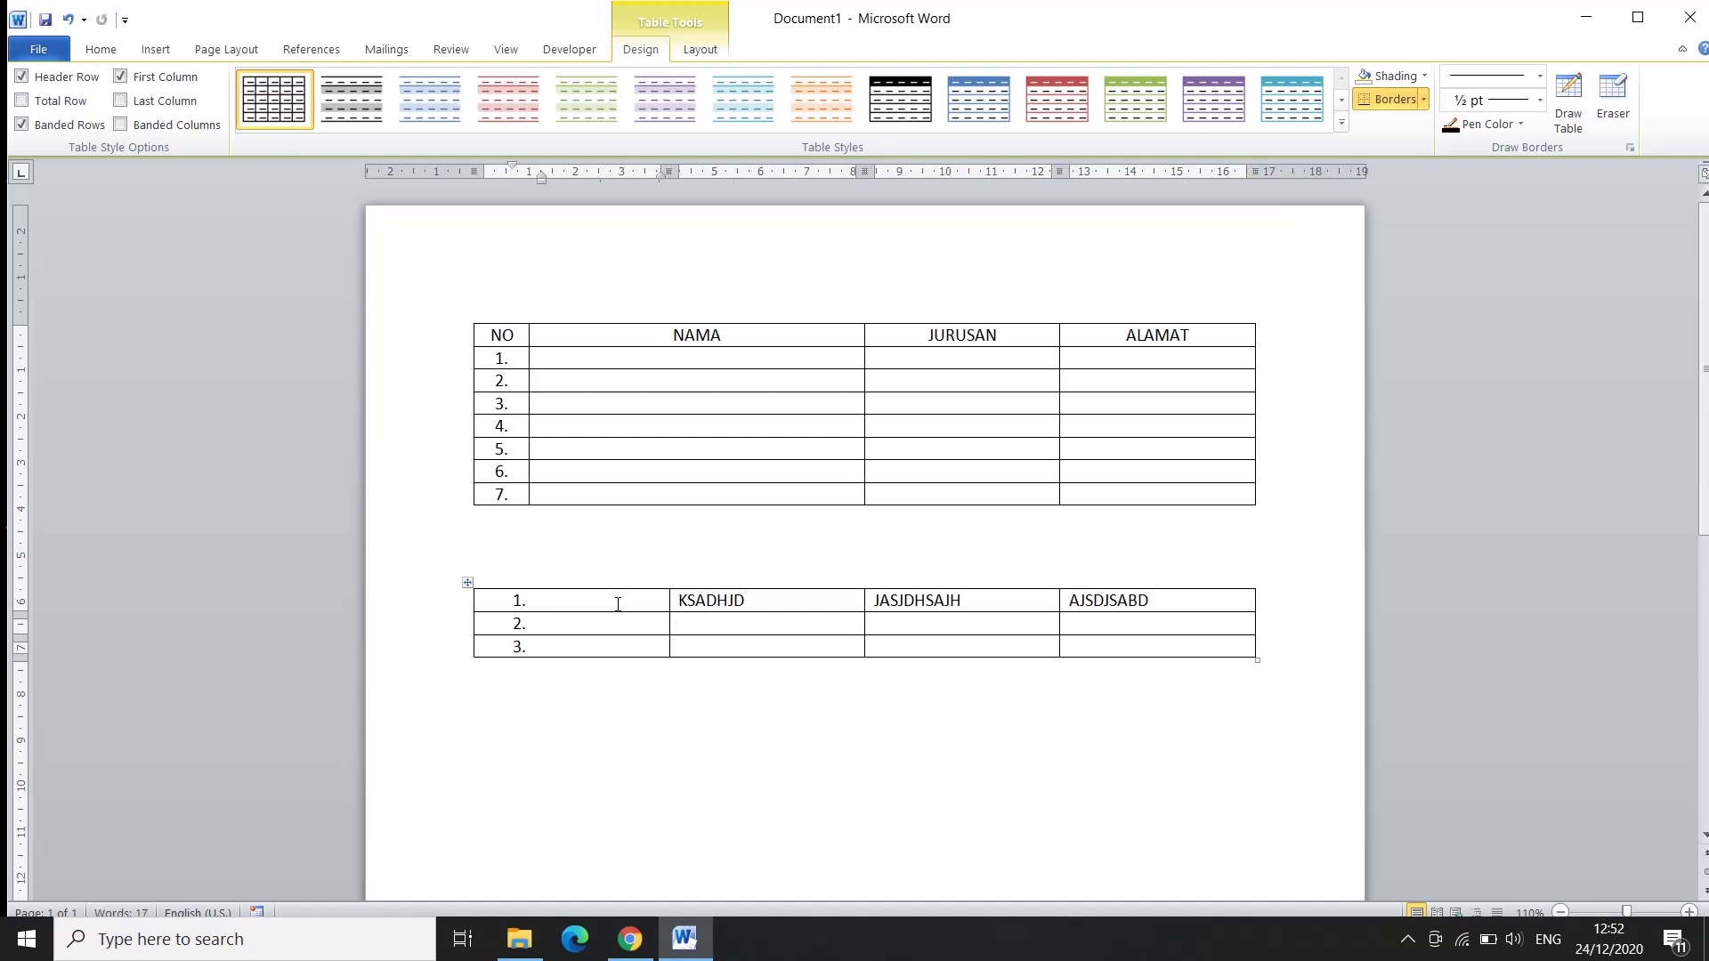
key("Tab")
key("Tab")
key("Tab")
key("Tab")
key("Tab")
key("Tab")
key("Tab")
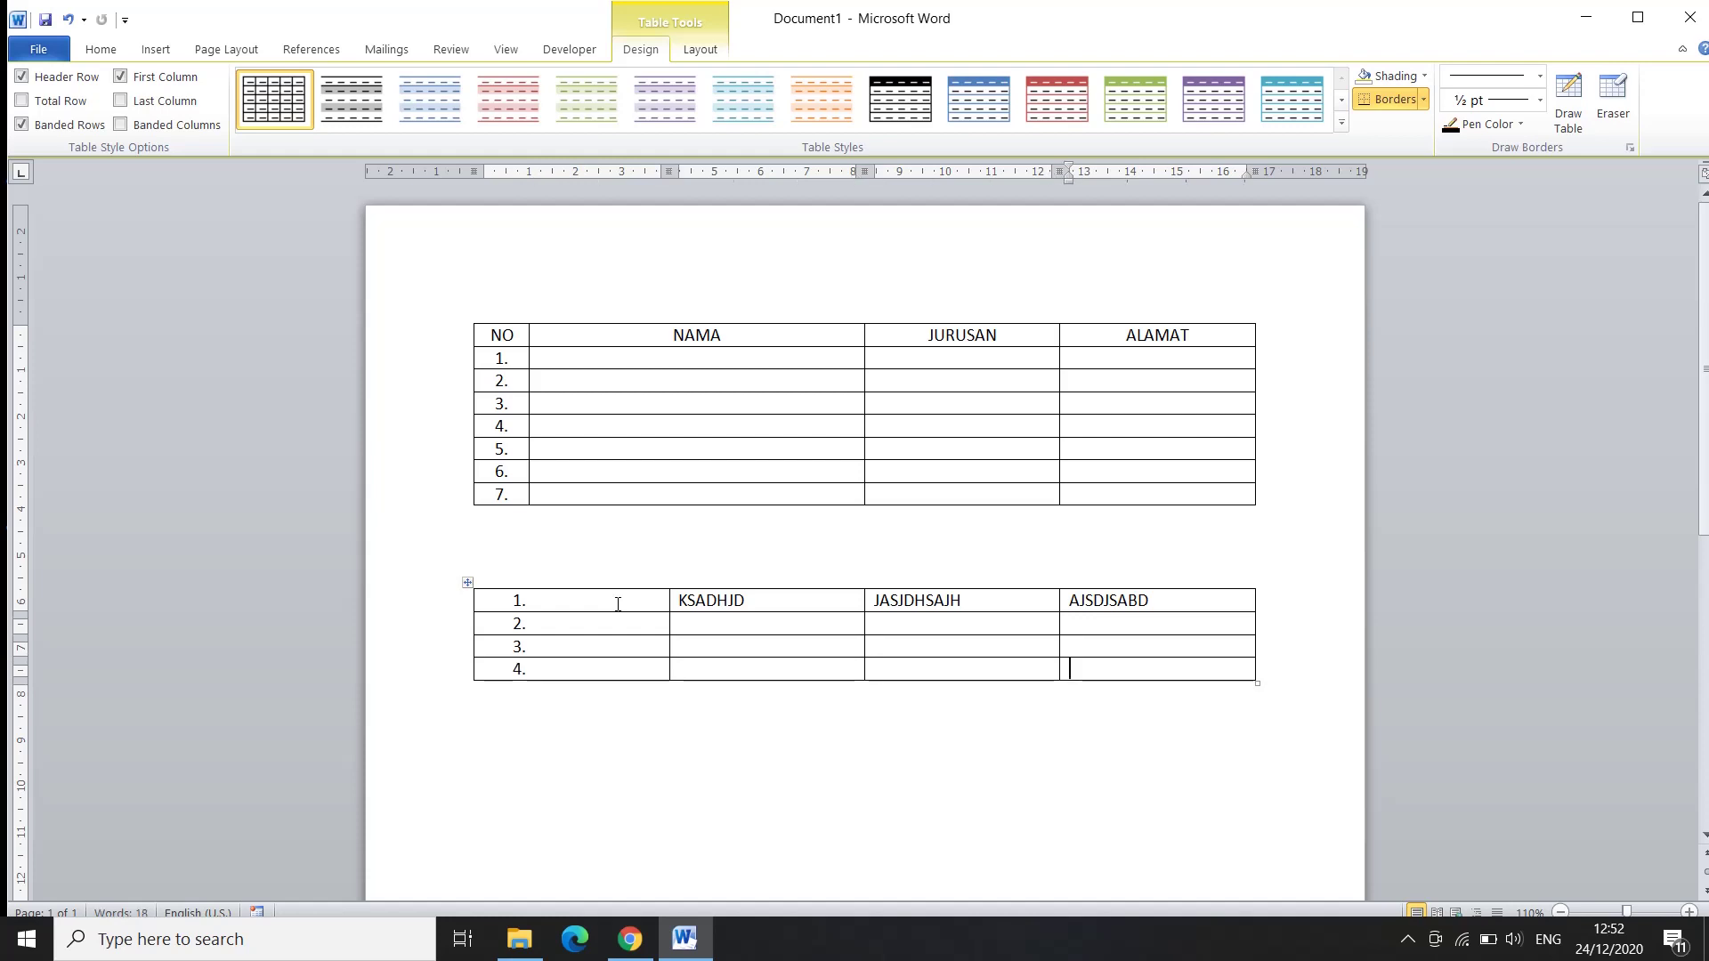
key("Tab")
key("Tab")
key("Tab")
key("Tab")
key("Tab")
key("Tab")
key("Tab")
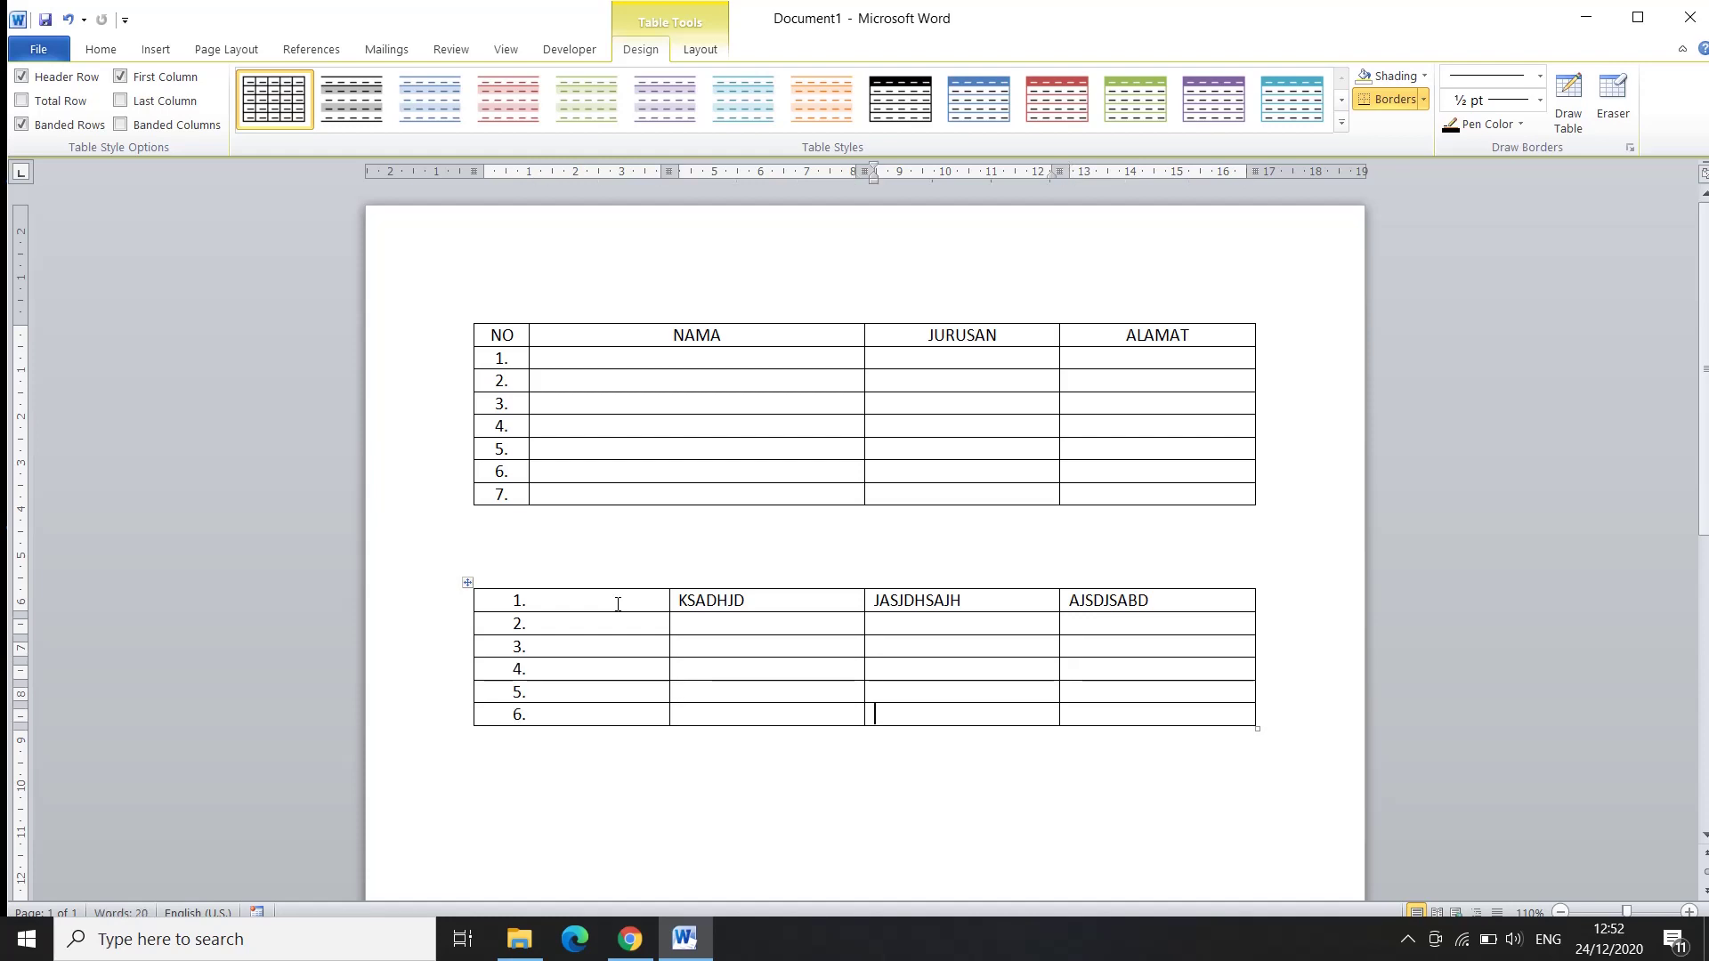
key("Tab")
key("Tab")
key("Tab")
key("Tab")
key("Tab")
key("Tab")
key("Tab")
key("Tab")
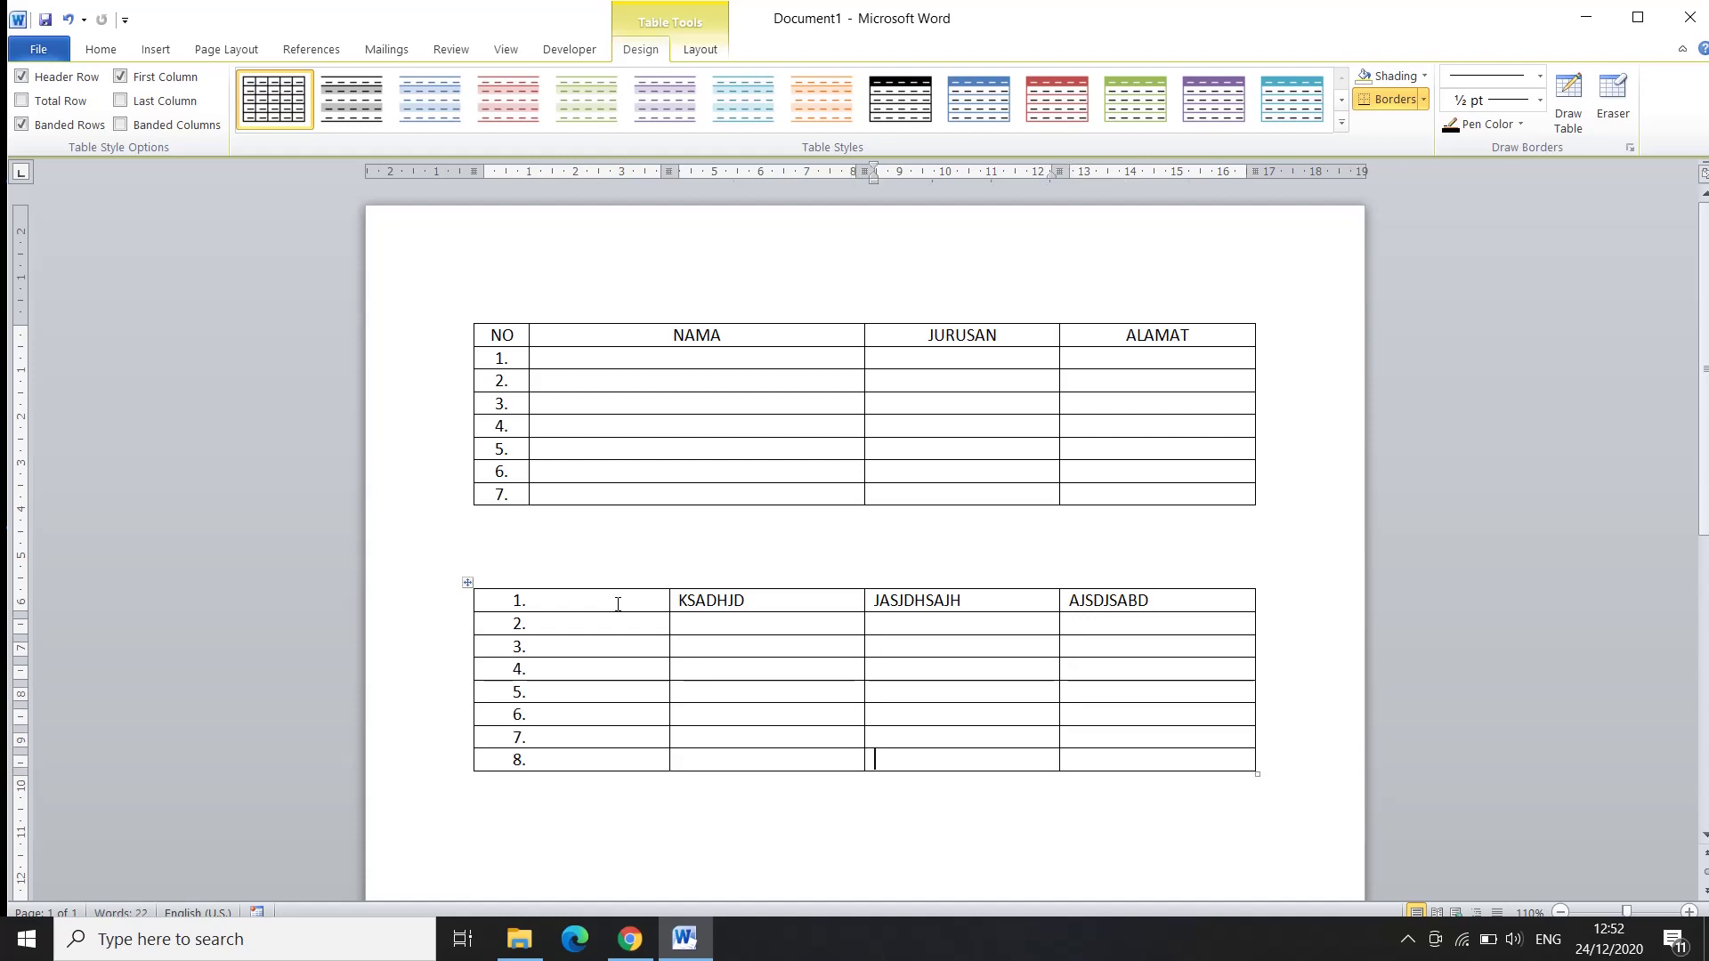
key("Tab")
key("Tab")
key("Tab")
key("Tab")
key("Tab")
key("Tab")
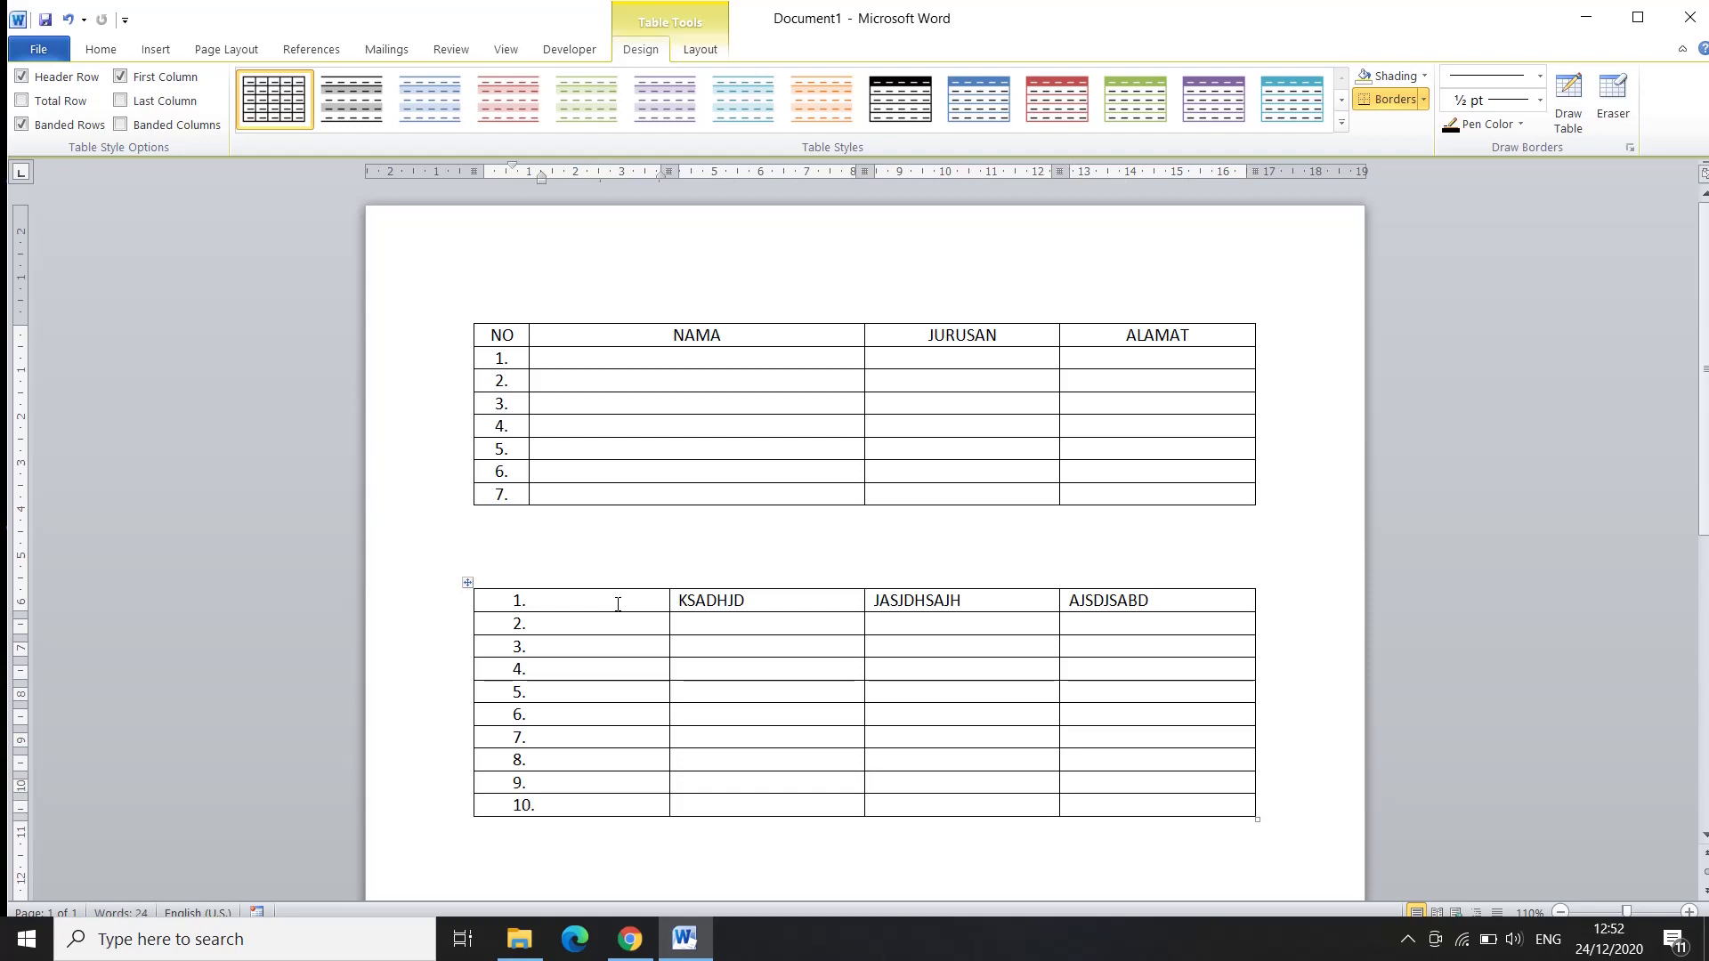
key("Tab")
key("Tab")
key("Tab")
key("Tab")
key("Tab")
key("Tab")
key("Tab")
key("Tab")
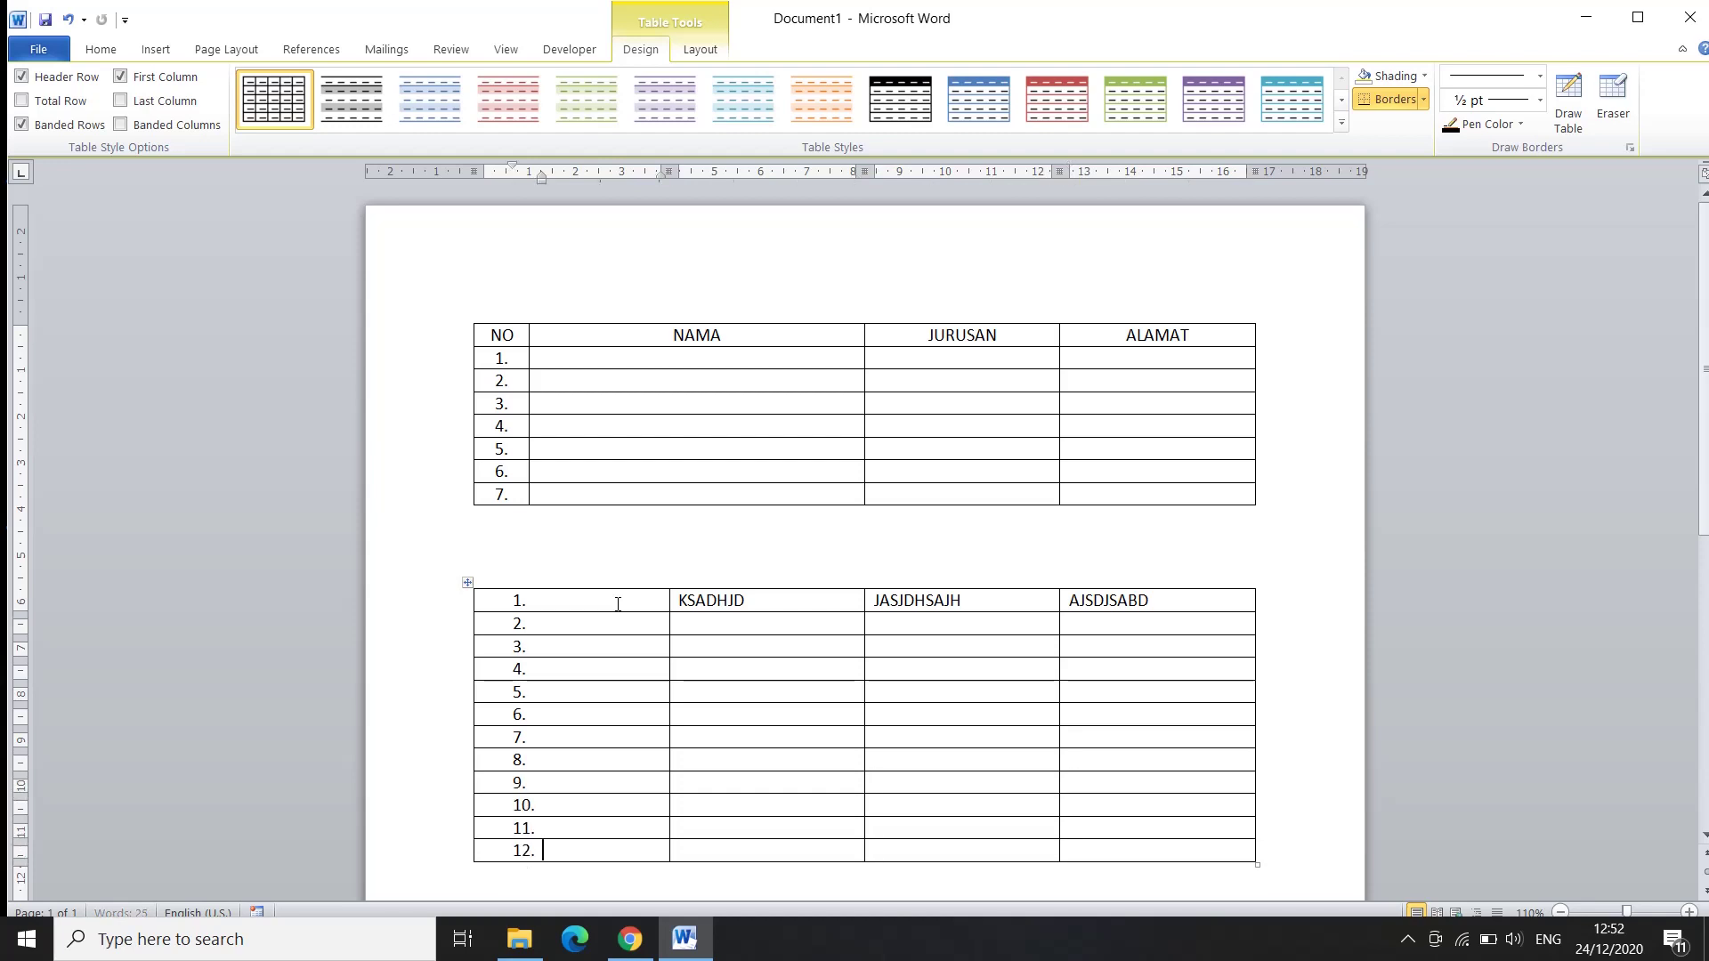
key("Tab")
Step: Add an eighth numbered row to the first table from its row 7
left_click(543, 600)
left_click(564, 494)
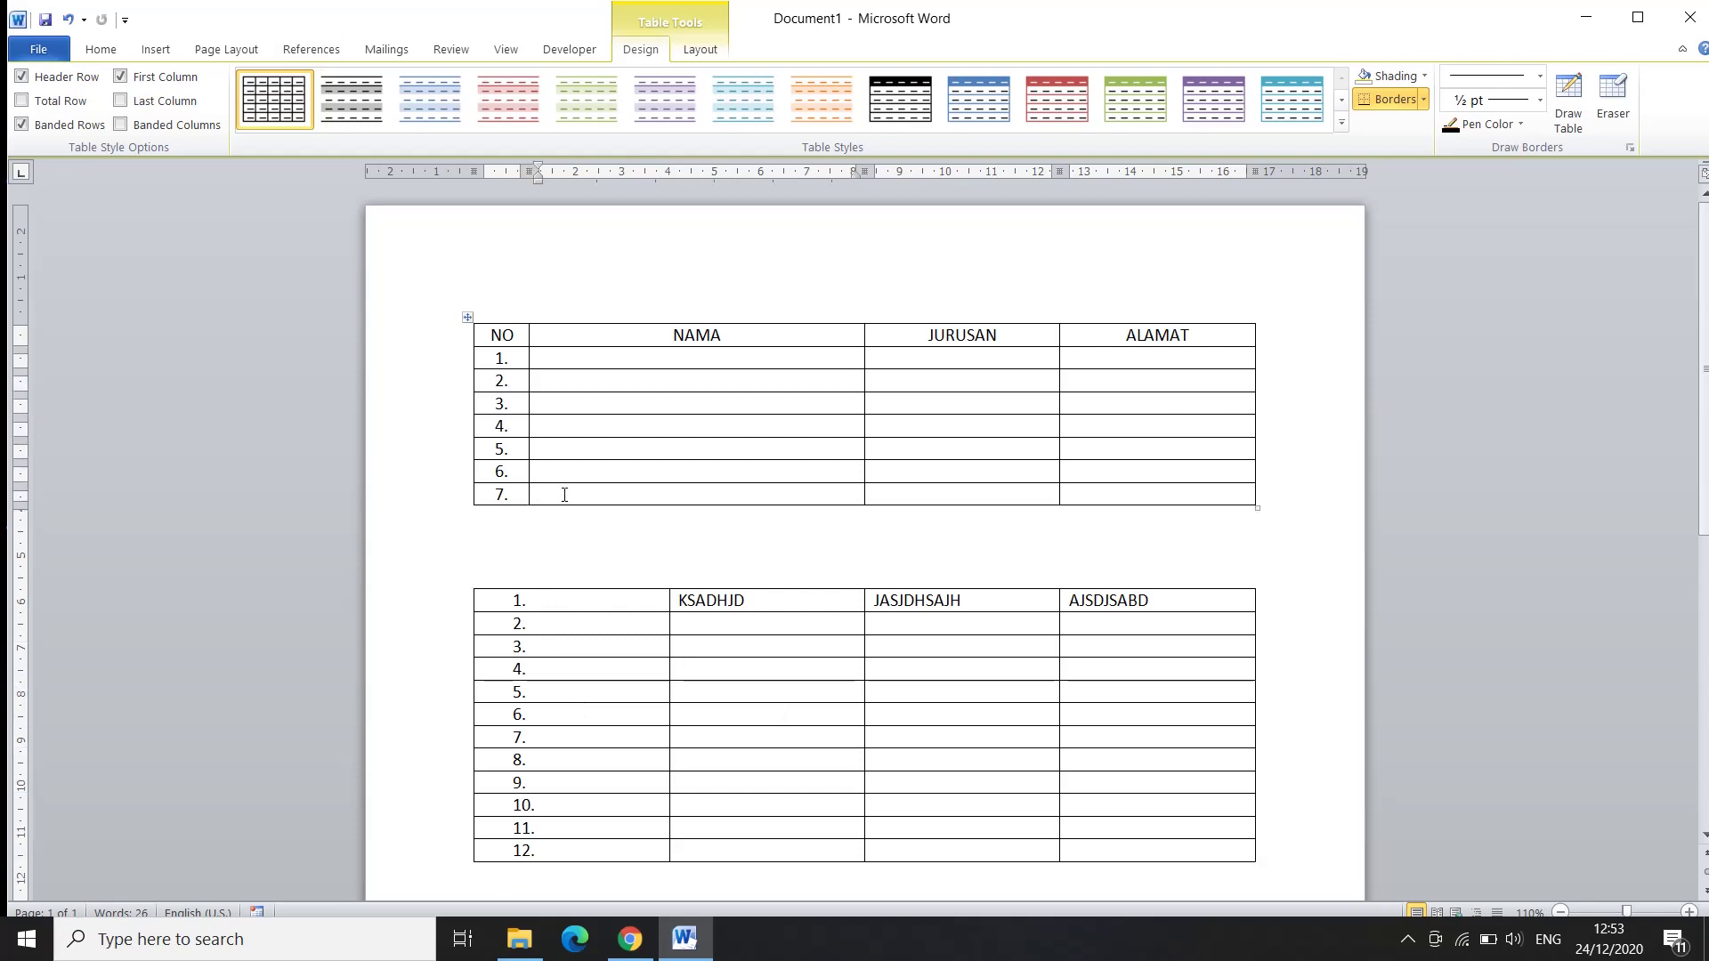
key("Tab")
key("Tab")
key("Tab")
Step: Scroll through the document and click two spots at the bottom-right of the screen
scroll(674, 543, "down", 4)
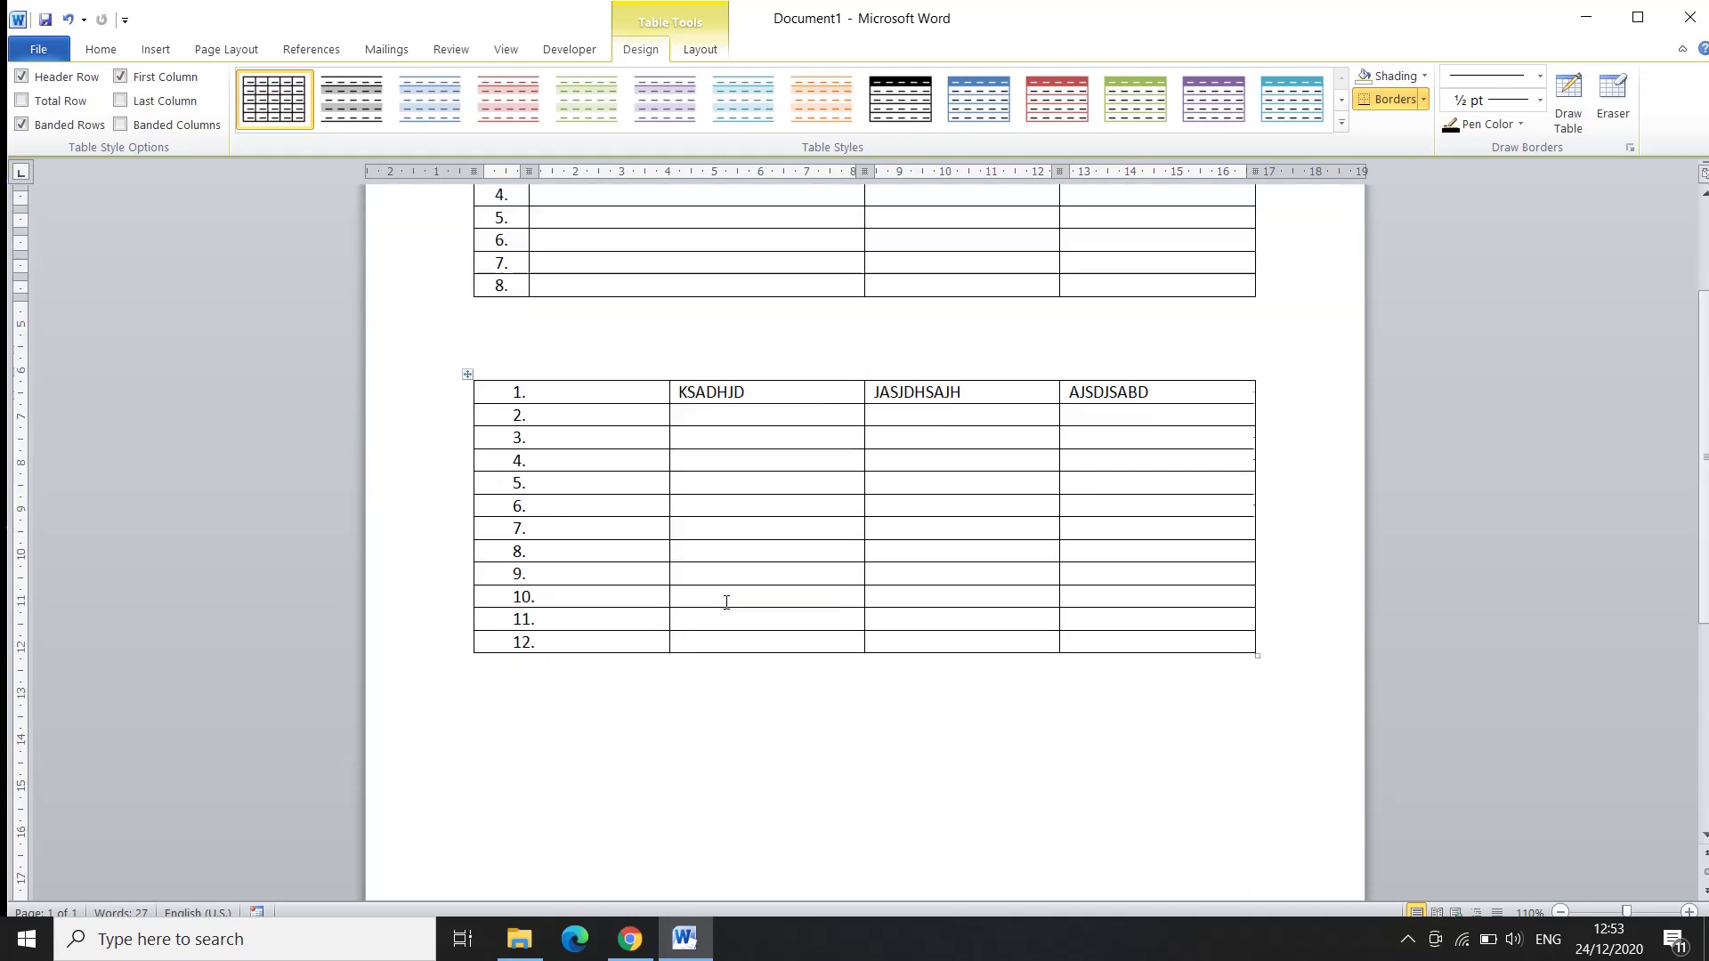
scroll(727, 603, "up", 4)
scroll(727, 603, "down", 4)
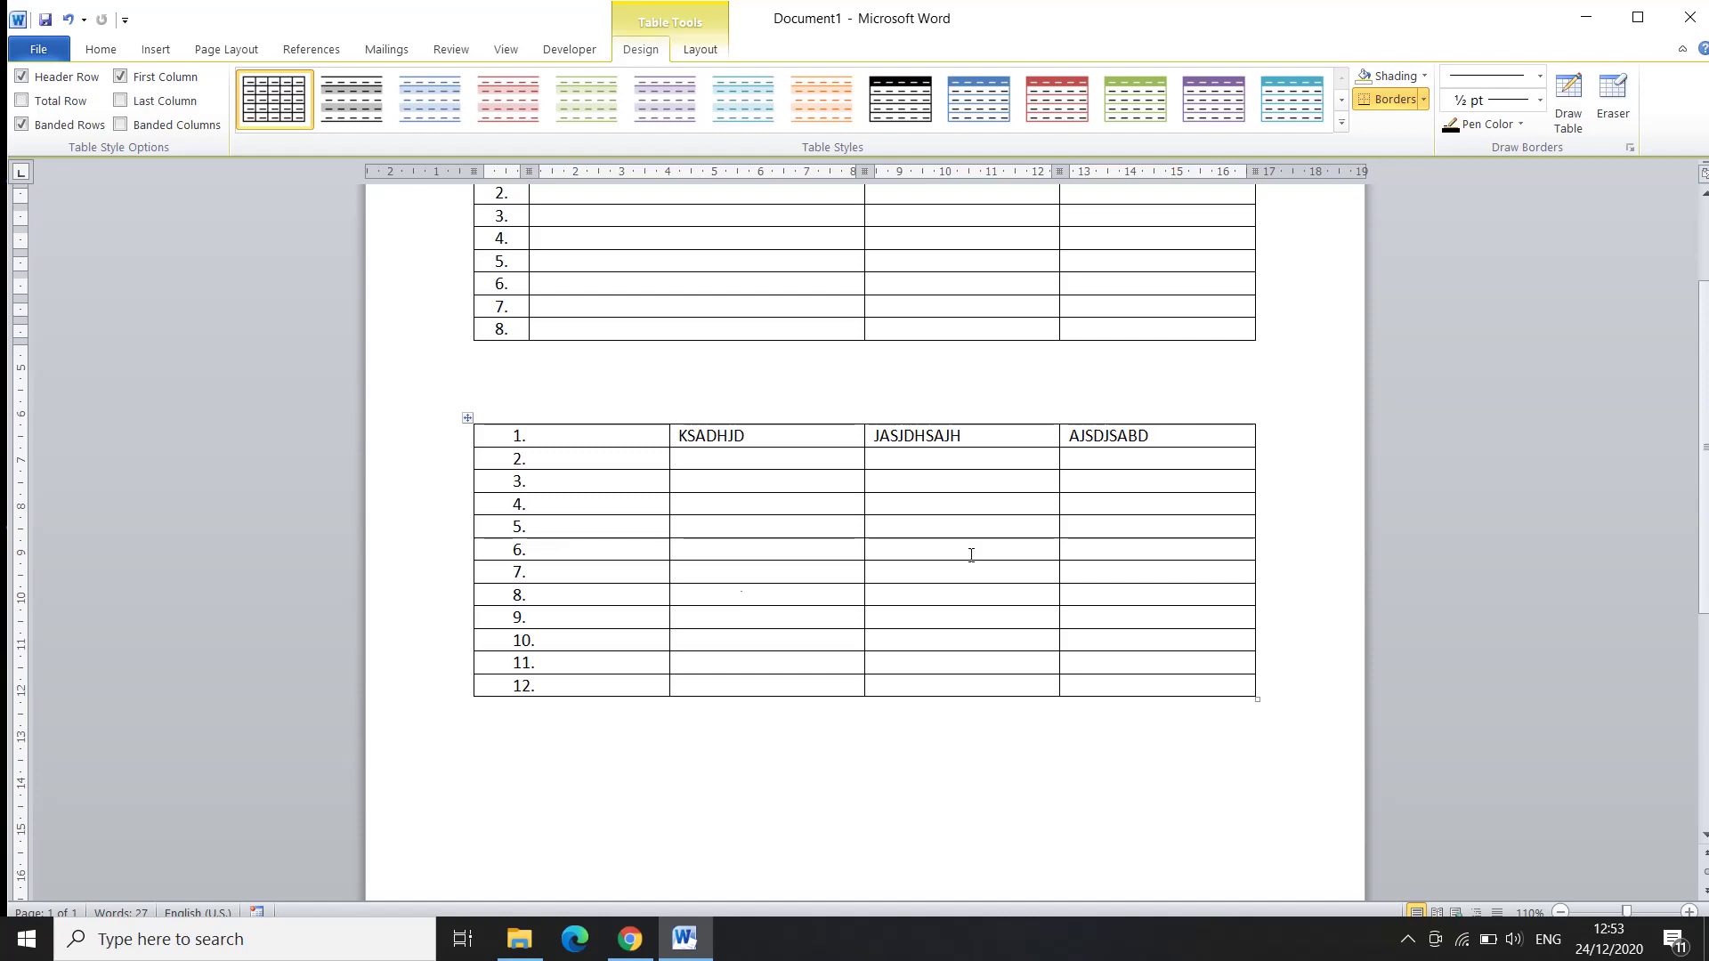
left_click(1407, 939)
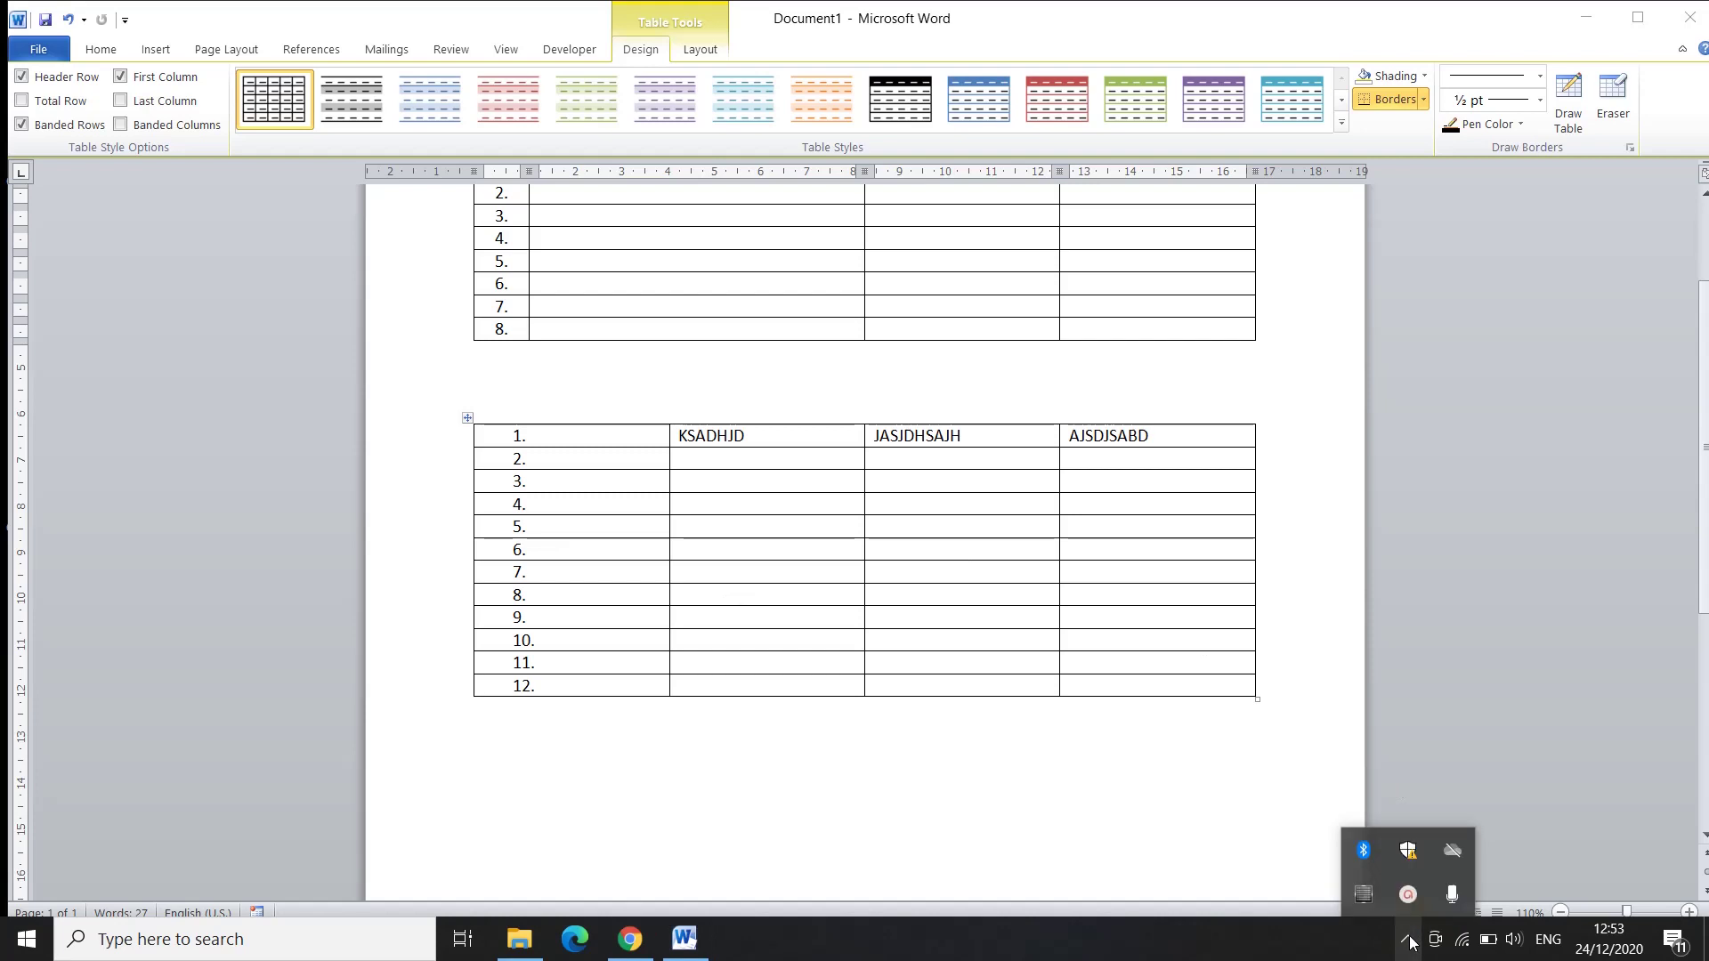
left_click(1402, 886)
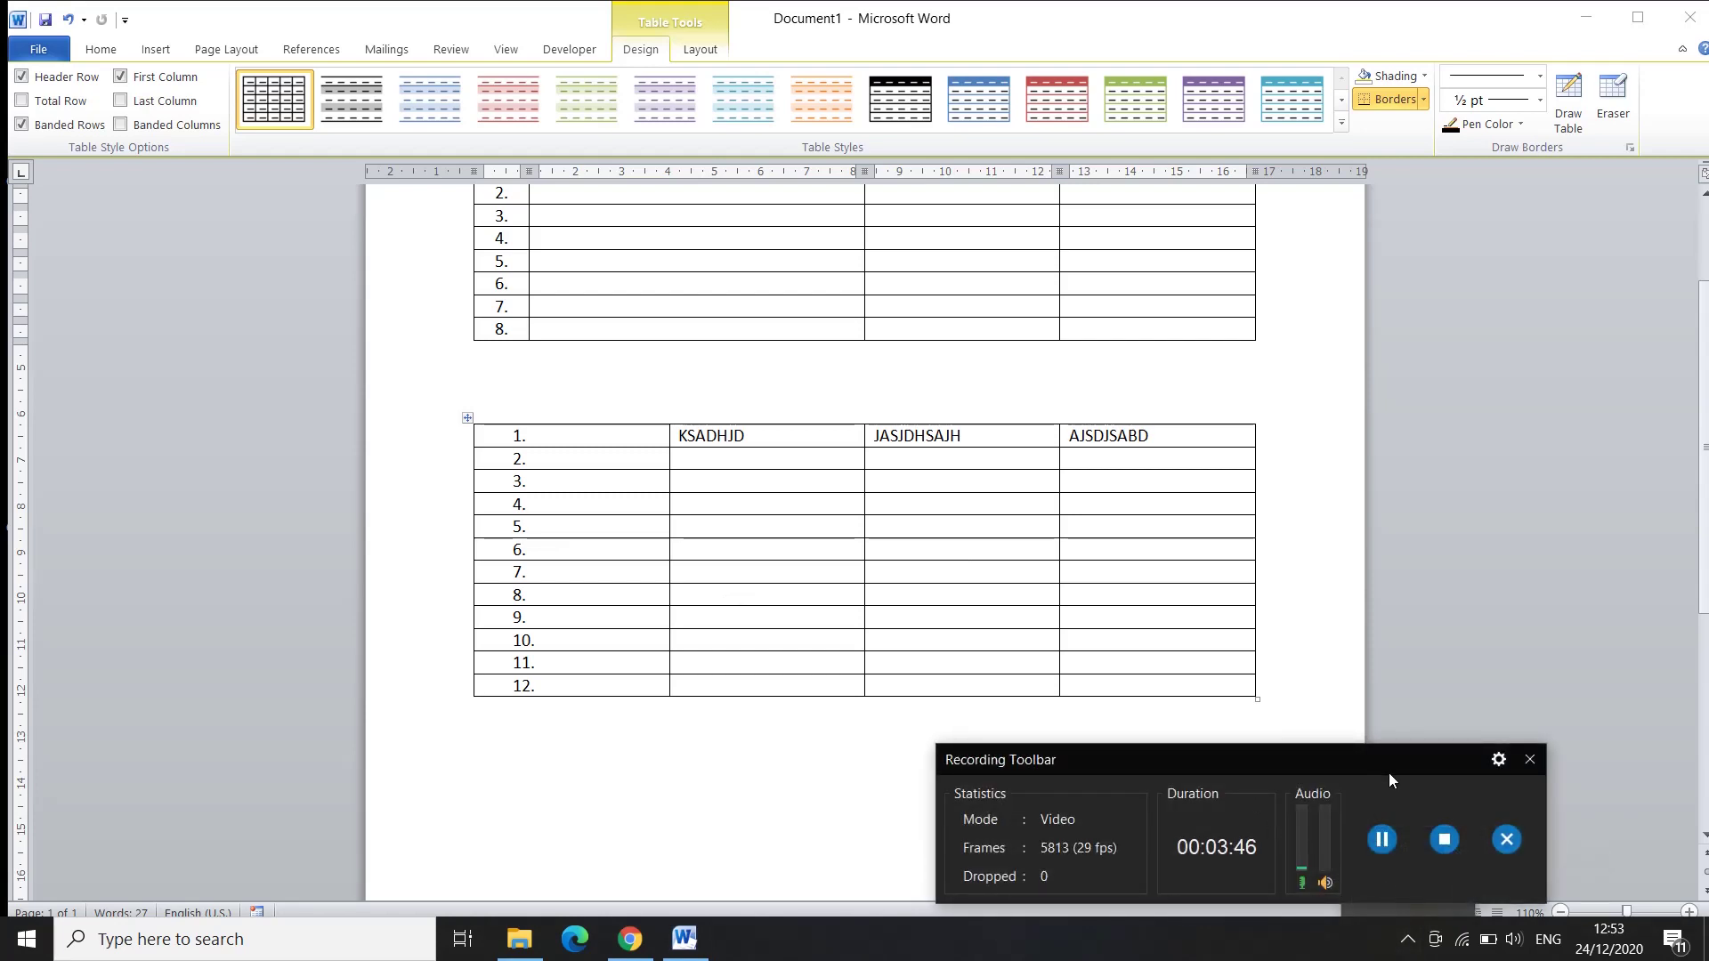